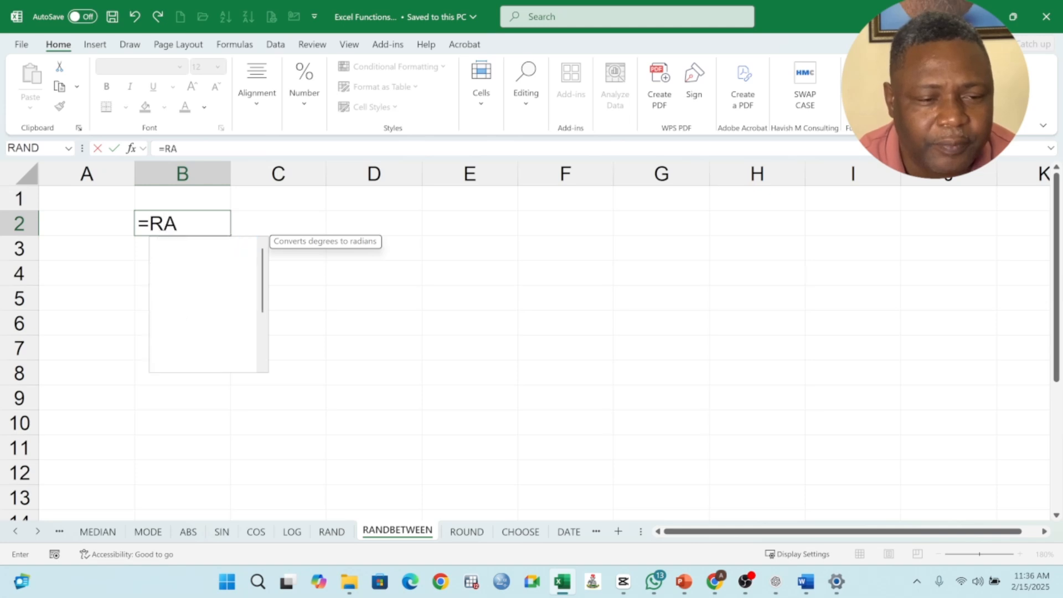
Enter the formula =RANDBETWEEN(10,100) in cell B2
text(ETWEEN)
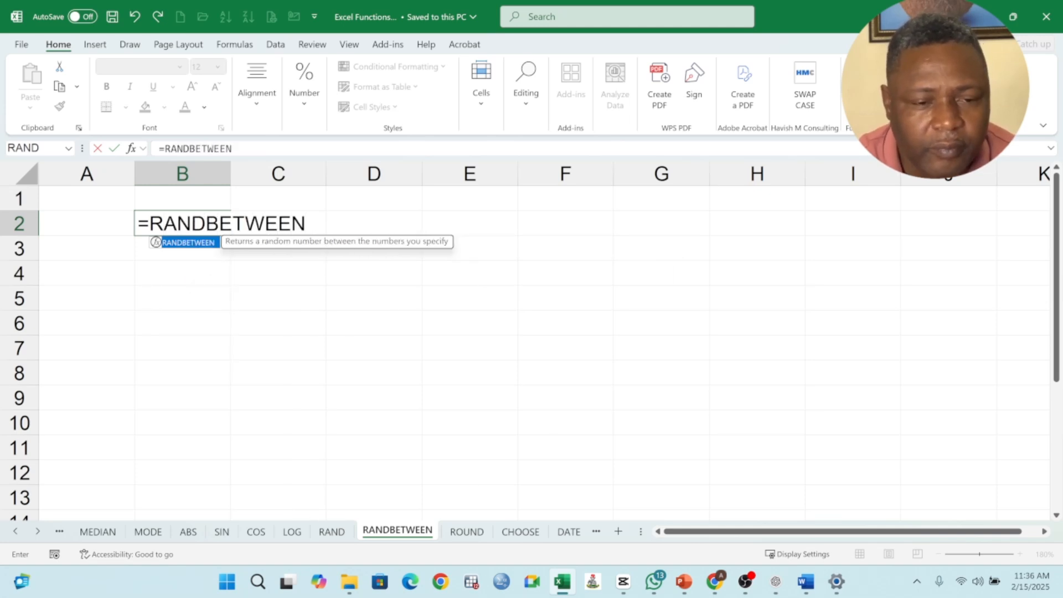
text(()
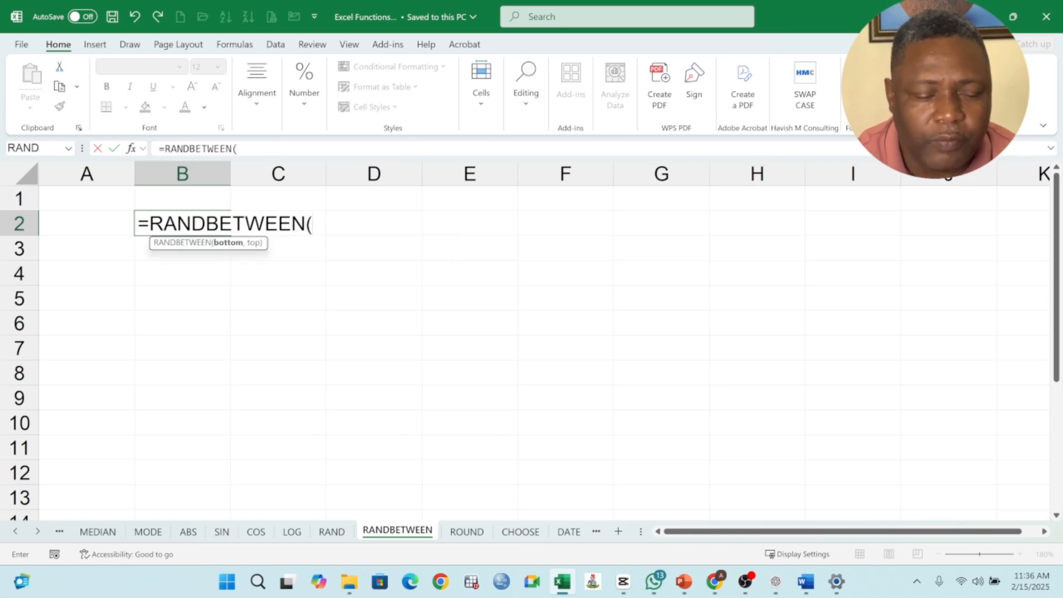
text(1)
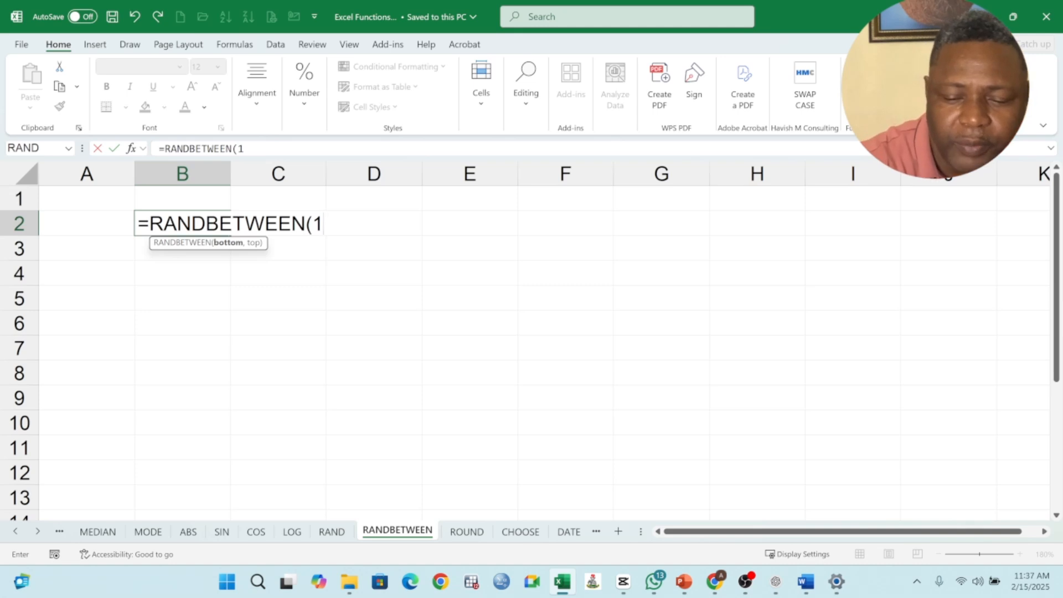
text(0)
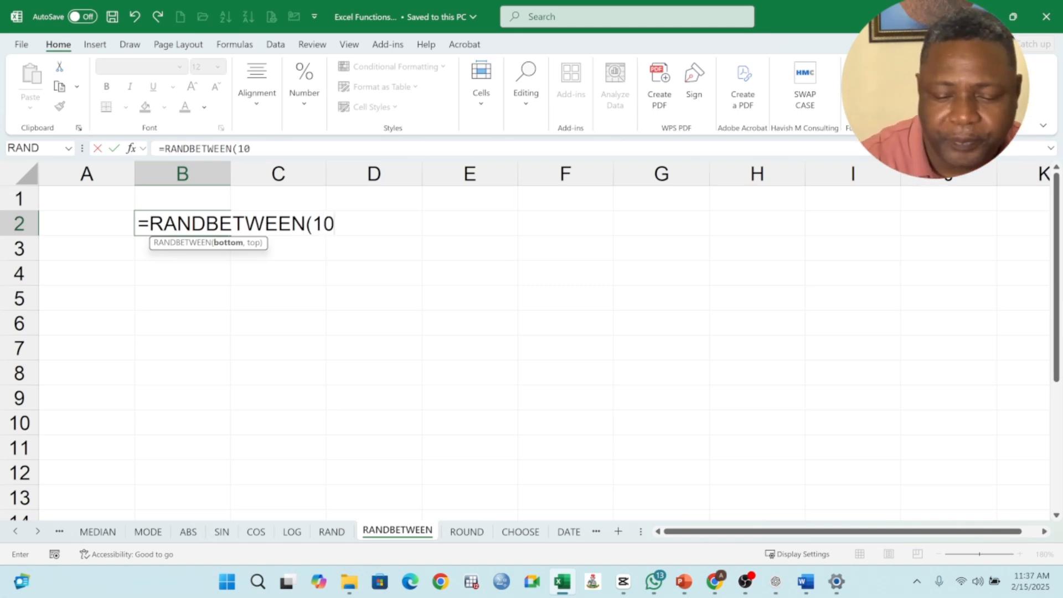
text(,100)
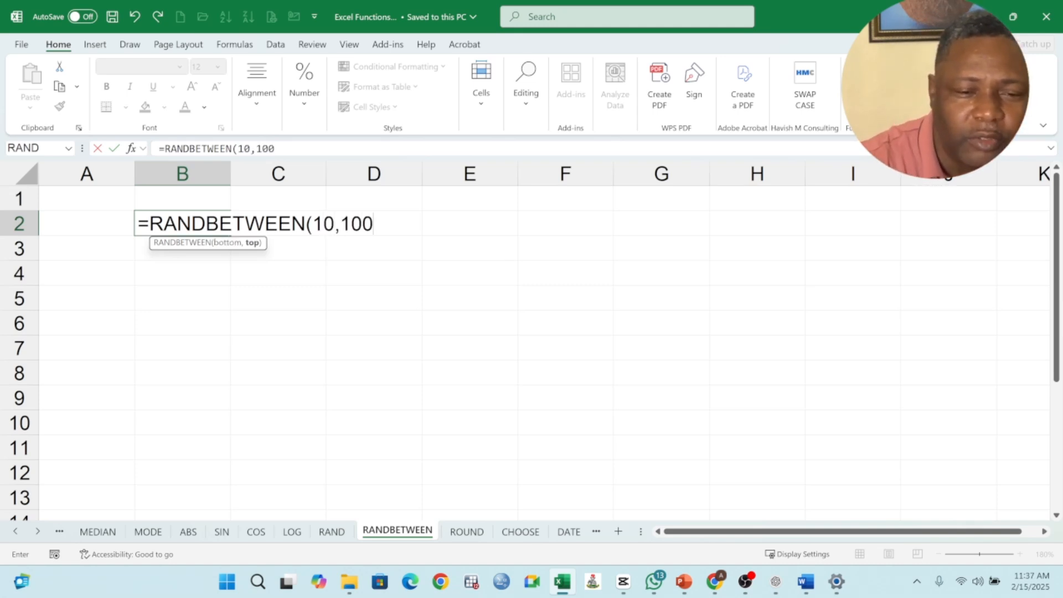
text())
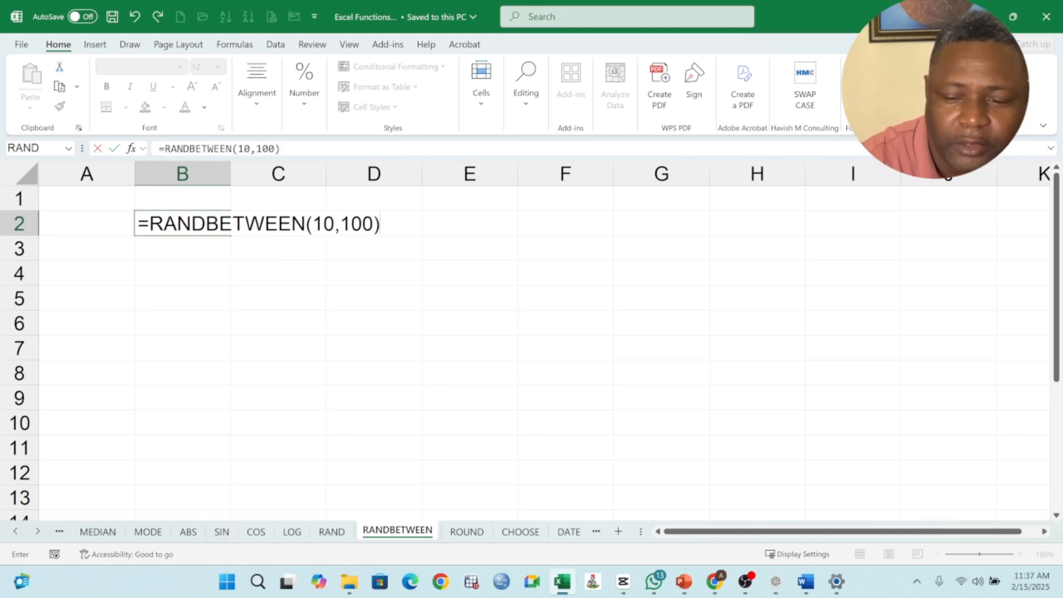
key(Return)
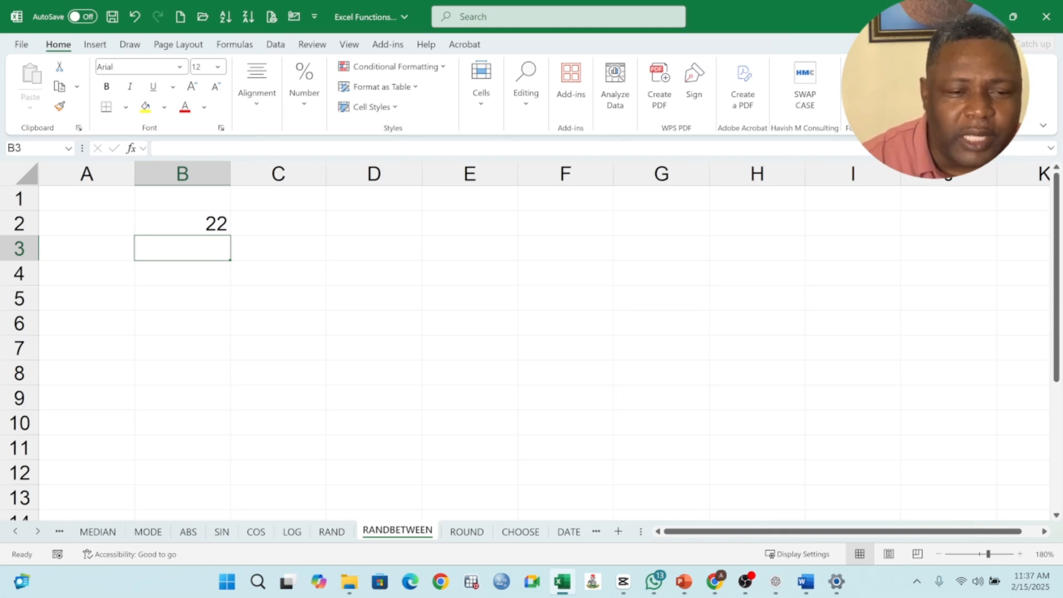
Fill the RANDBETWEEN formula from B2 down to row 10 and across to column G
click(185, 248)
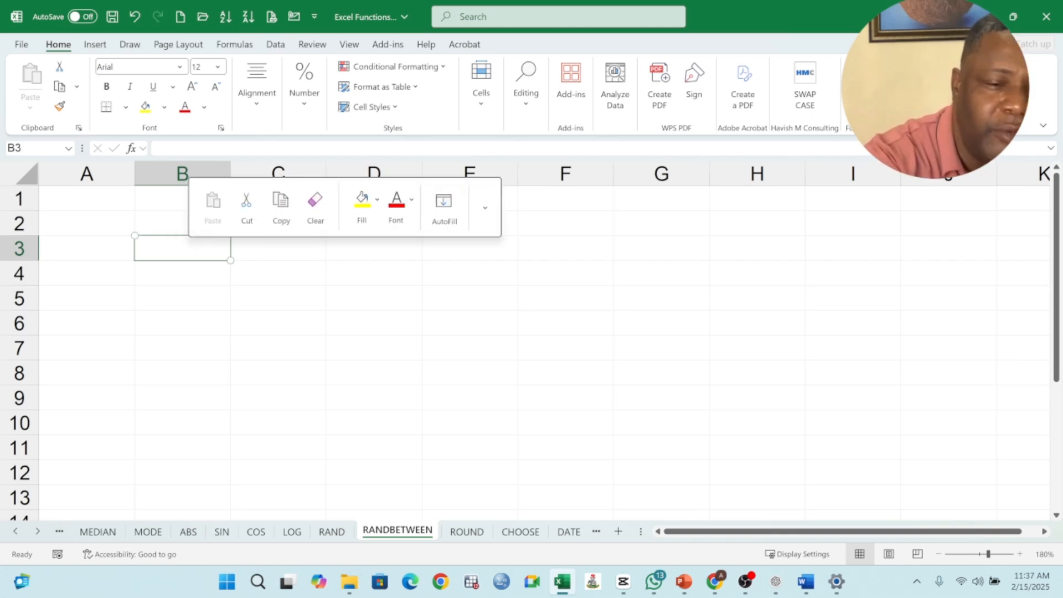
click(154, 215)
click(185, 223)
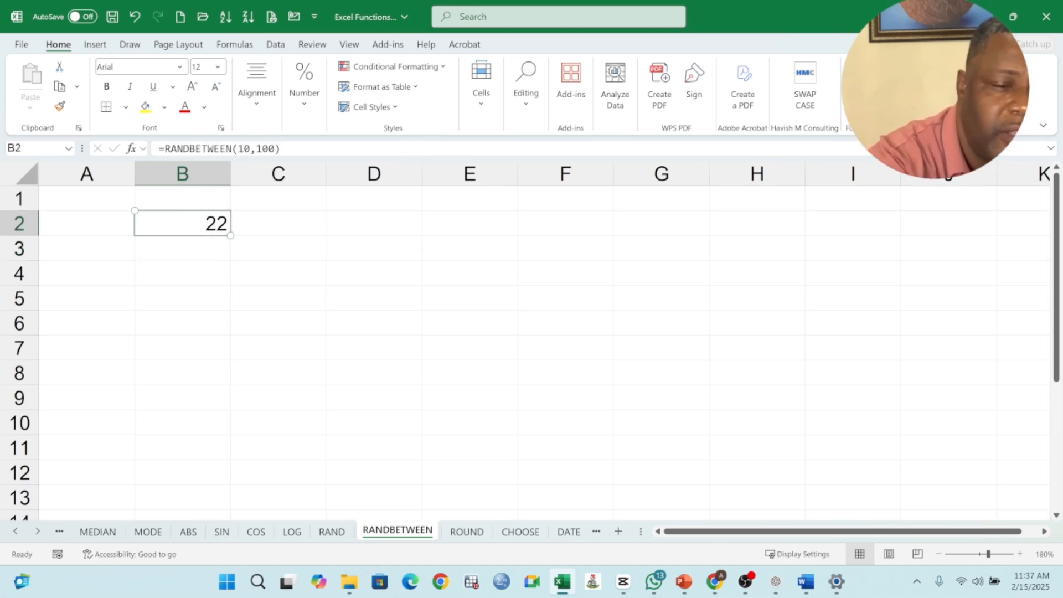
mouse_move(230, 236)
mouse_down()
mouse_move(326, 335)
mouse_move(230, 310)
mouse_move(231, 235)
mouse_up()
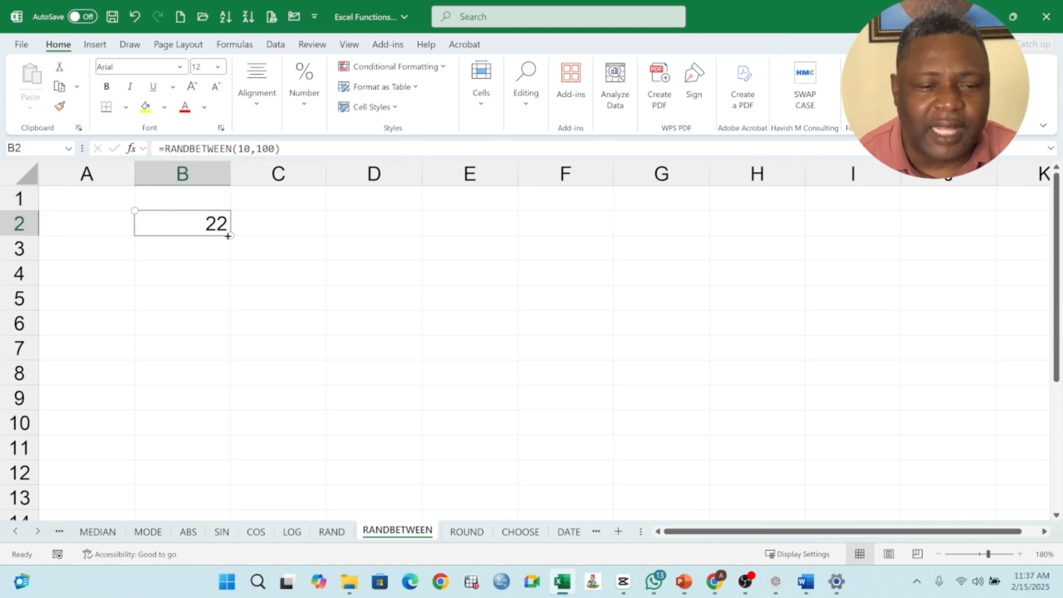
drag(228, 236, 225, 433)
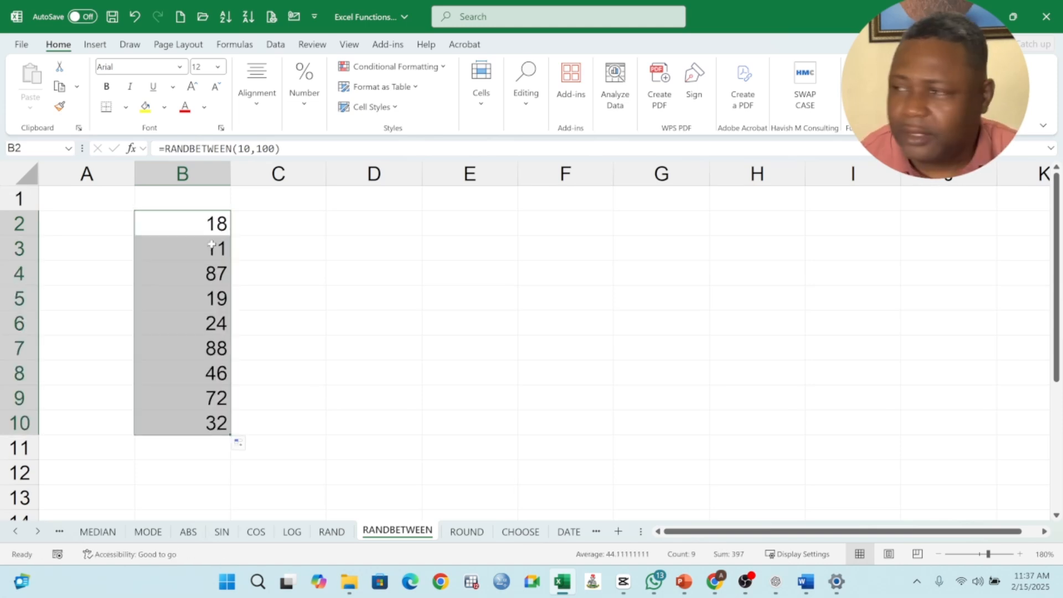
drag(216, 228, 212, 422)
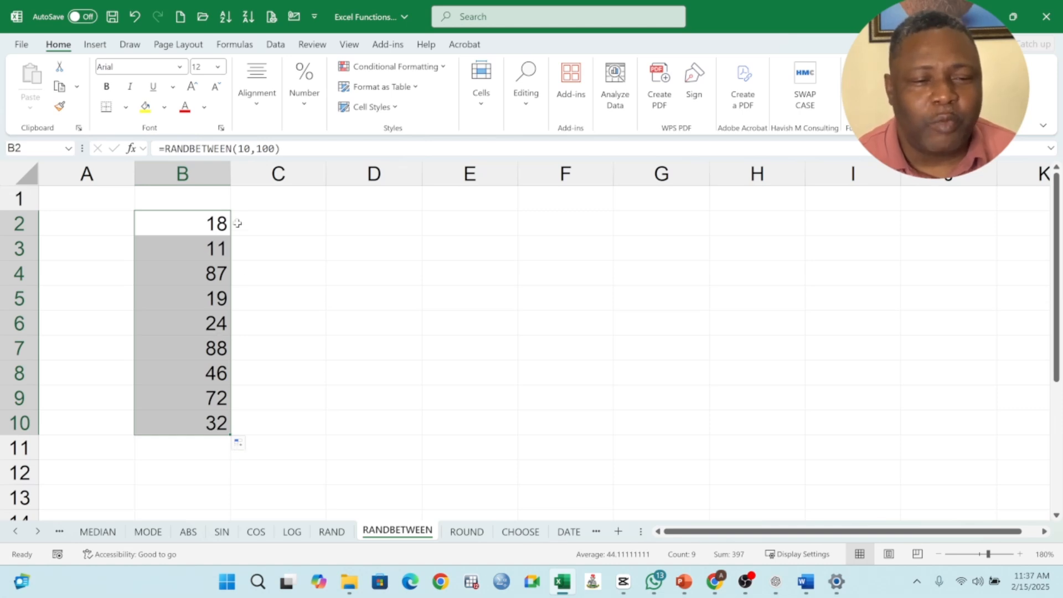
drag(231, 435, 712, 437)
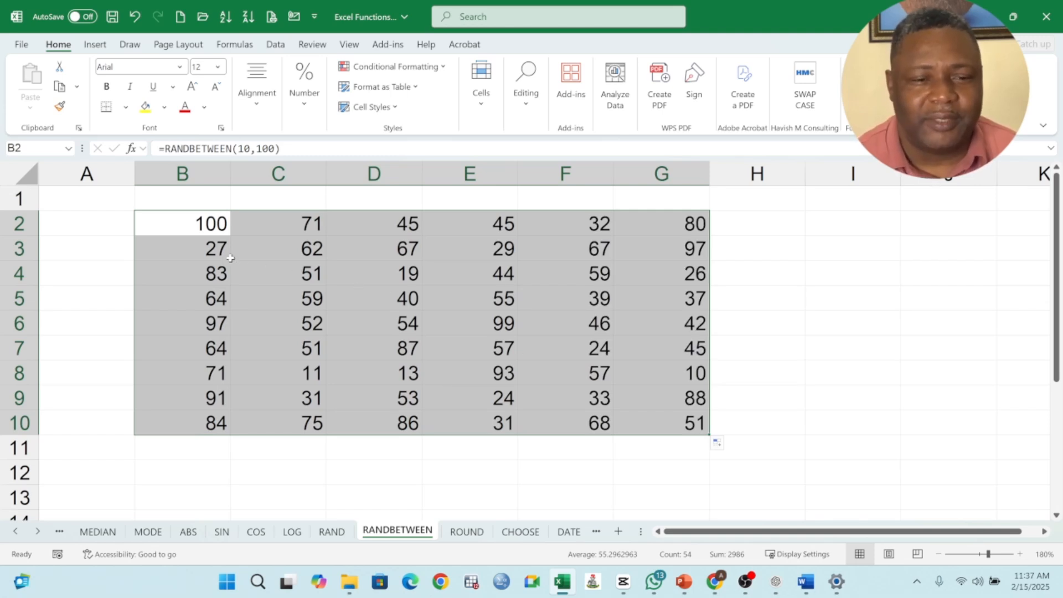
Copy the range B2:G10 and paste it back in place as values only
click(203, 230)
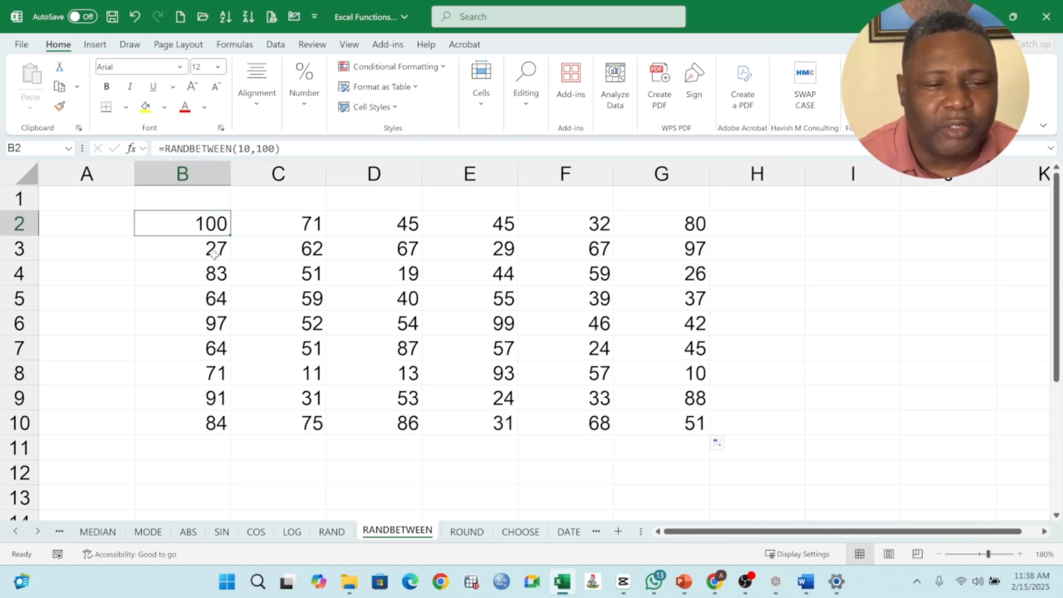
drag(205, 222, 706, 446)
click(706, 446)
drag(223, 231, 642, 424)
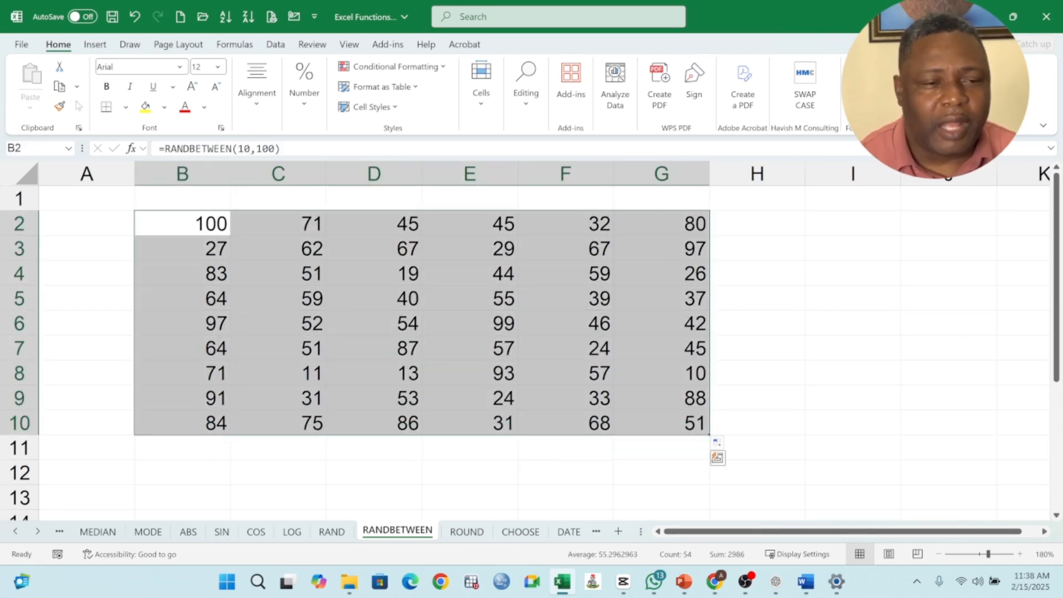
click(59, 86)
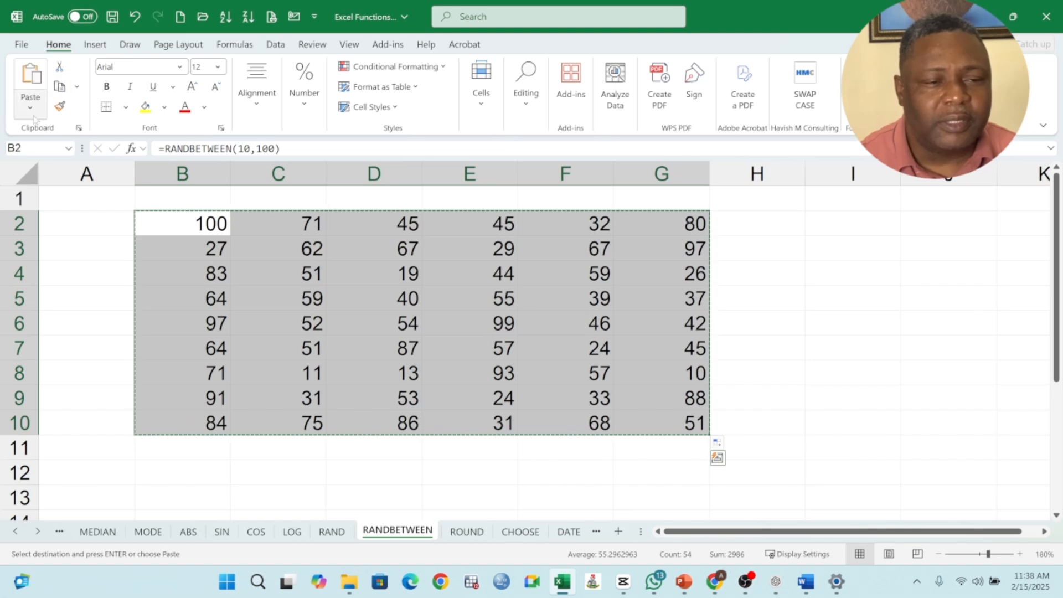
click(31, 108)
click(26, 217)
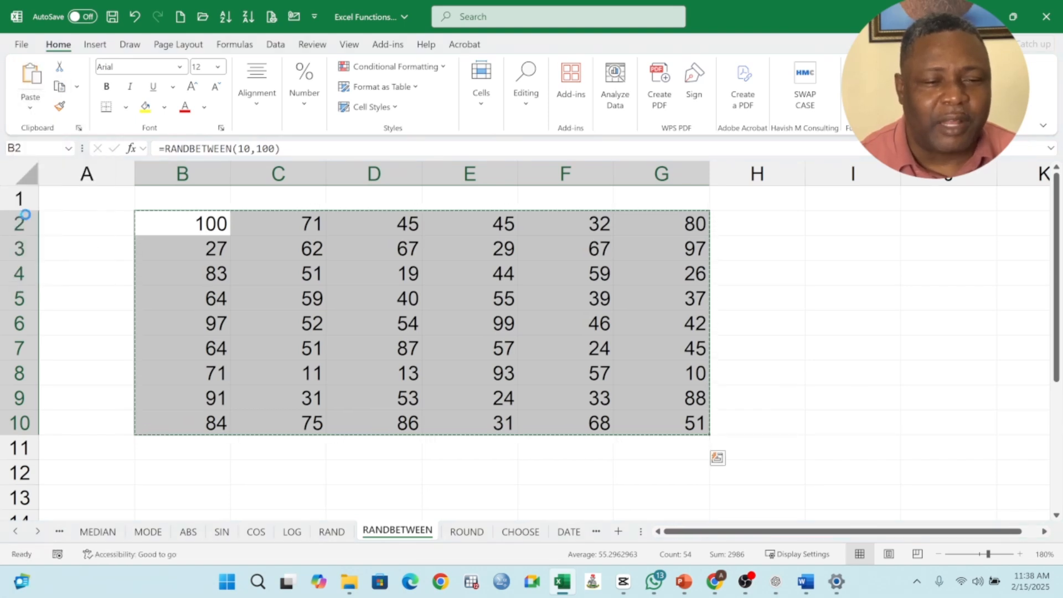
Check several cells in the pasted range for whether they hold formulas or fixed values
click(278, 243)
click(202, 230)
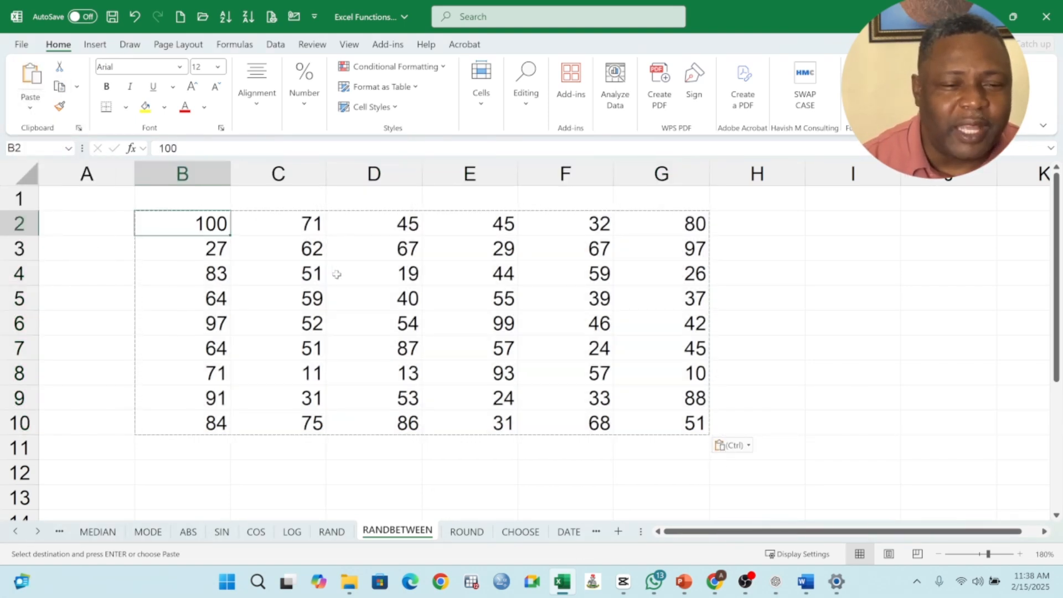
click(394, 244)
click(176, 239)
click(188, 225)
double_click(188, 225)
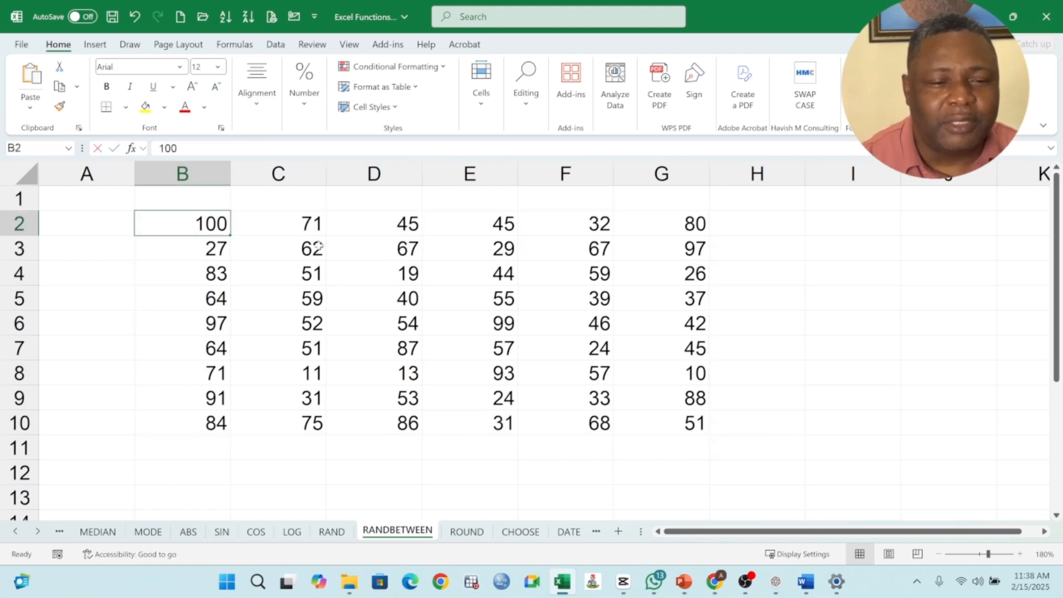
click(190, 266)
Clear the contents of the range B2:G10
drag(214, 230, 587, 406)
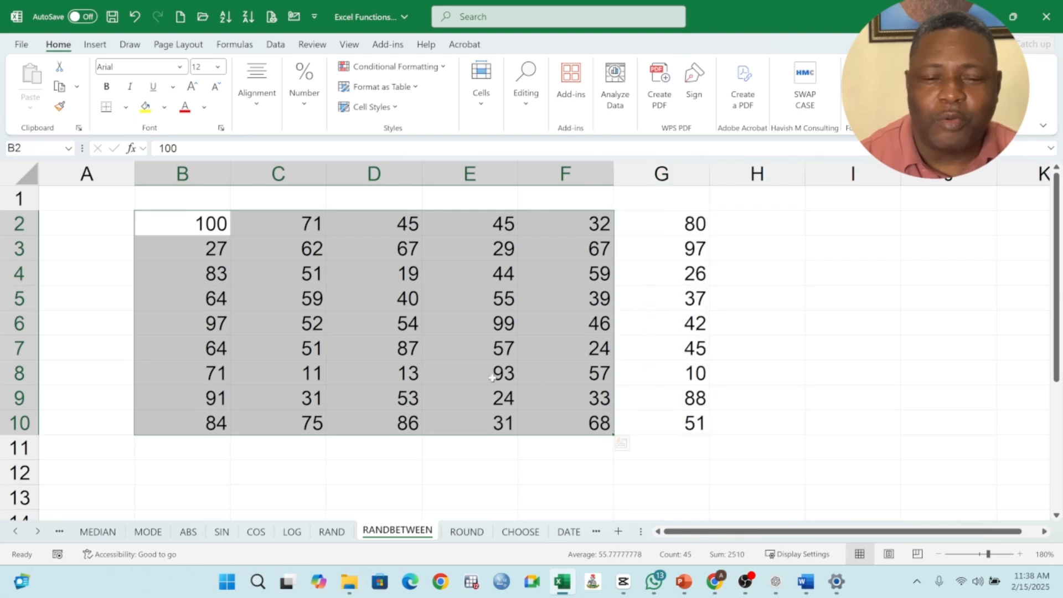
click(595, 324)
drag(221, 225, 654, 409)
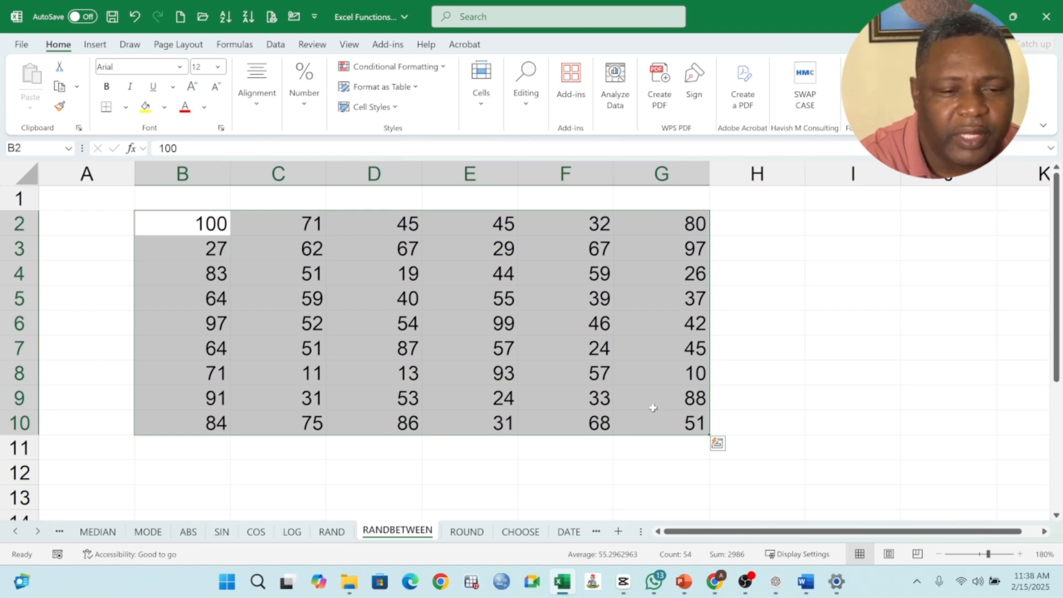
key(Delete)
Enter the formula =RANDBETWEEN(10000,54544) in cell B2
click(177, 228)
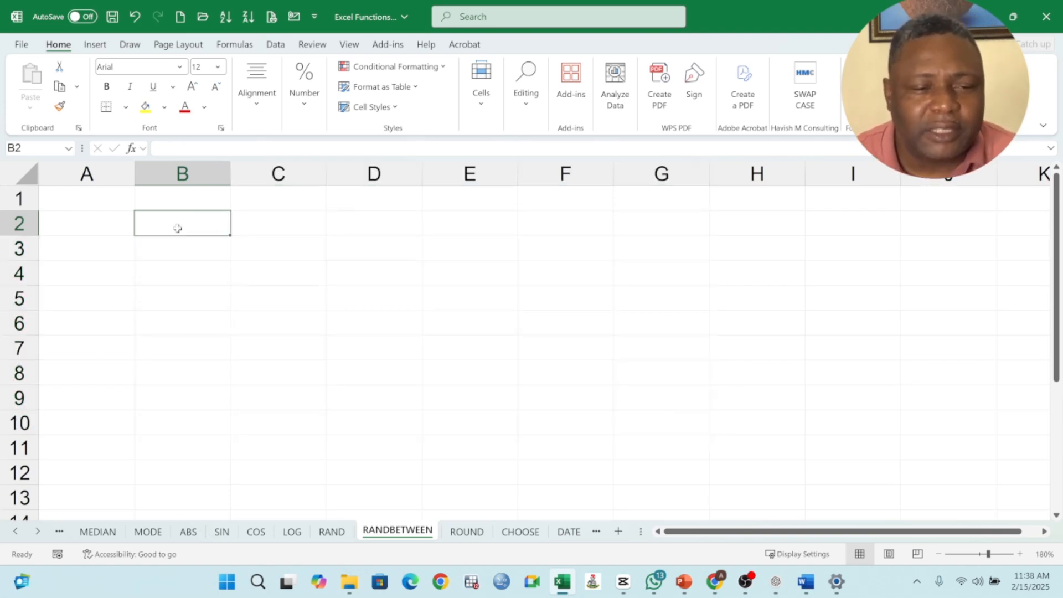
text(=)
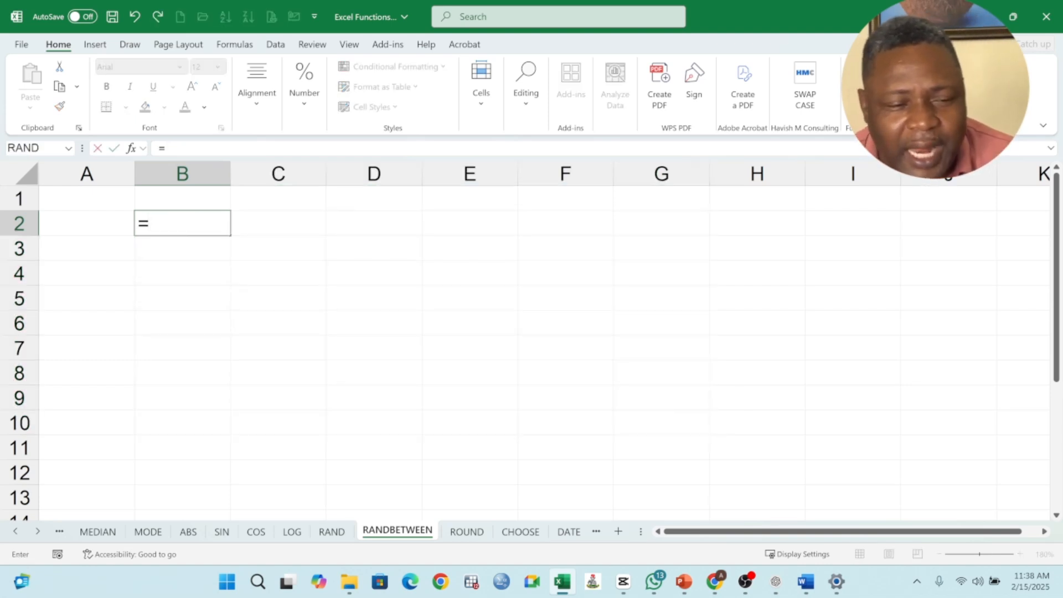
text(RANDW)
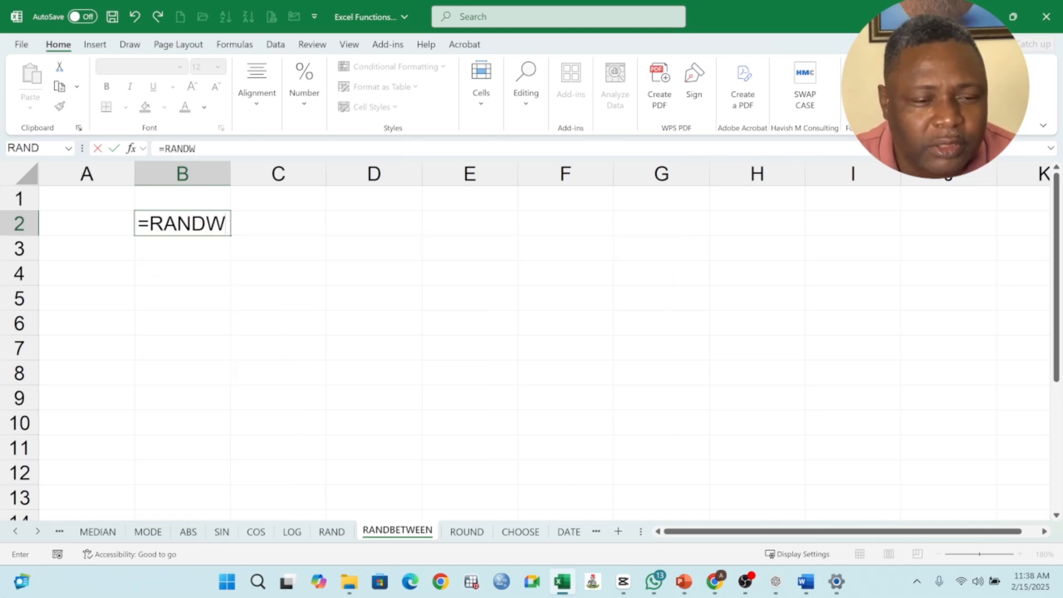
text(E)
key(BackSpace)
key(BackSpace)
text(BET)
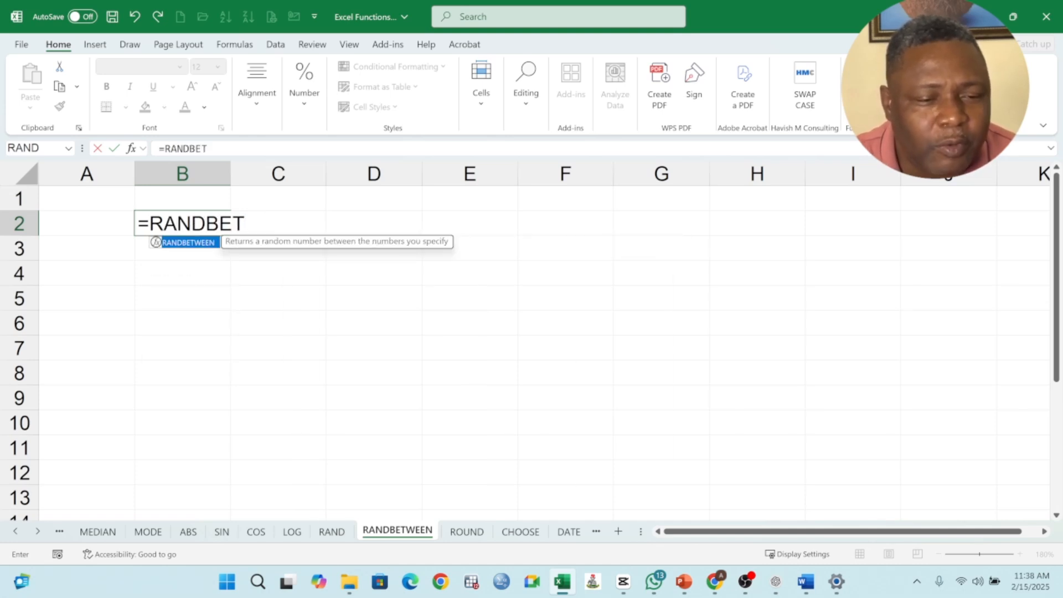
text(WEEN()
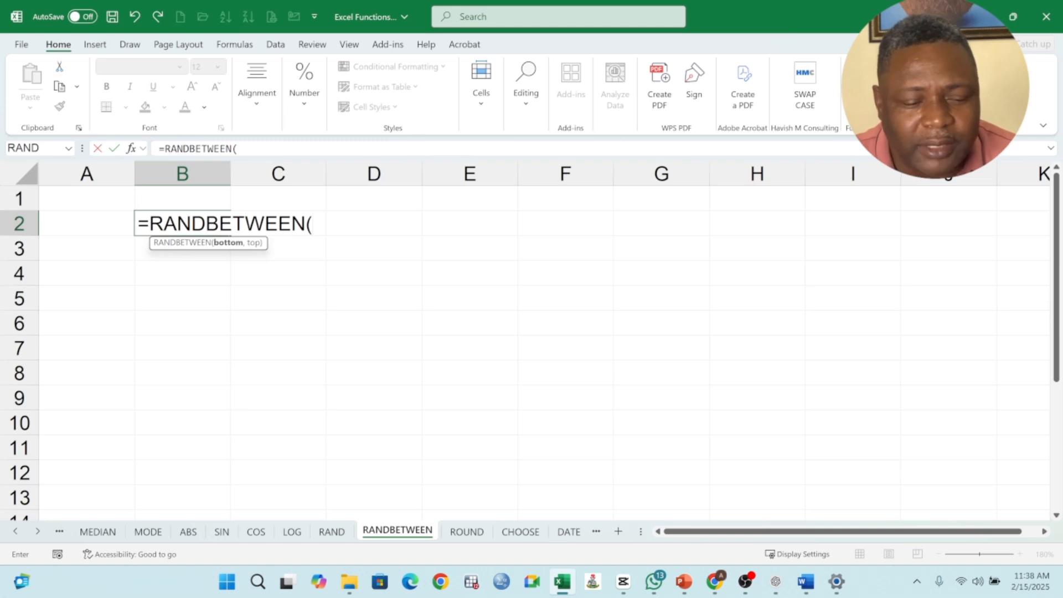
text(1000)
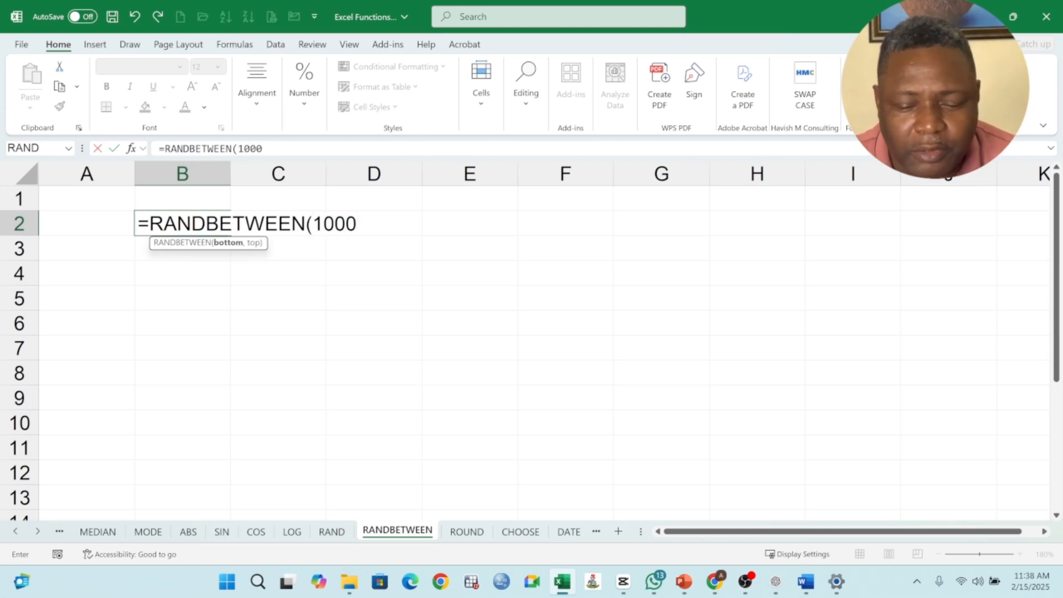
text(0,)
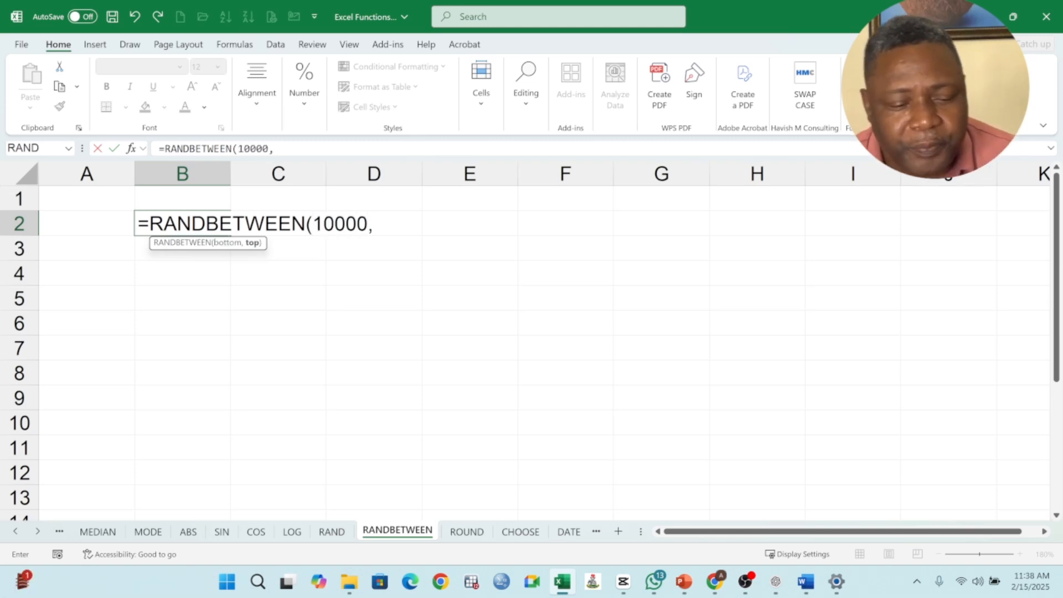
text(545443)
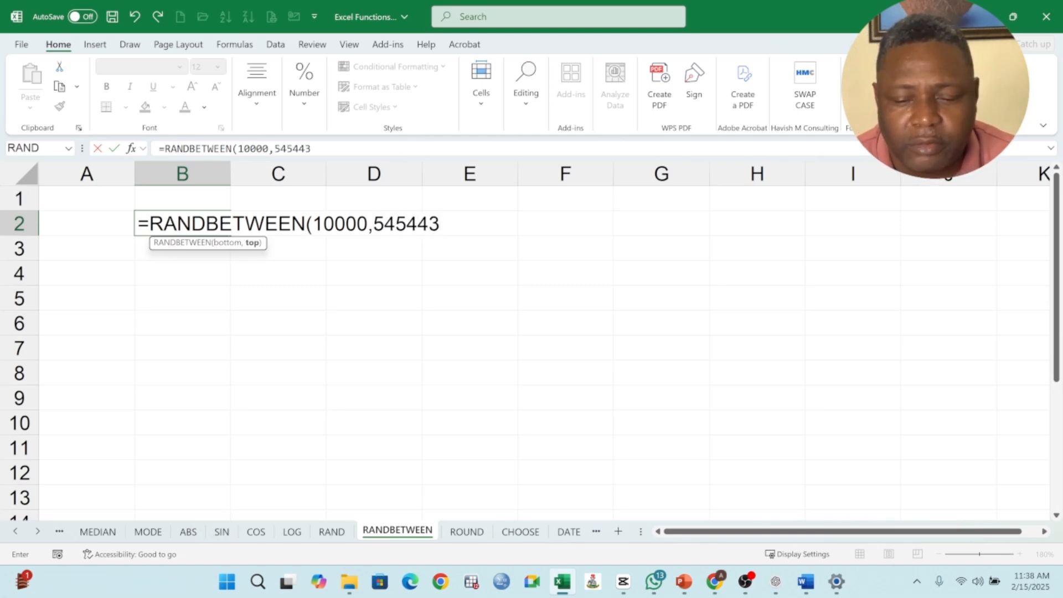
key(BackSpace)
text())
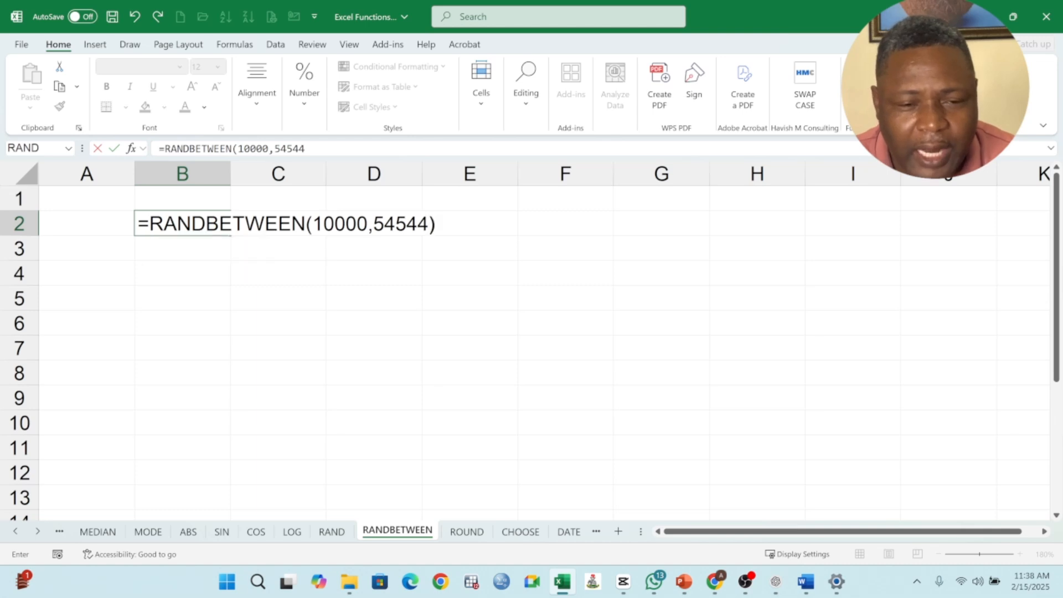
key(Return)
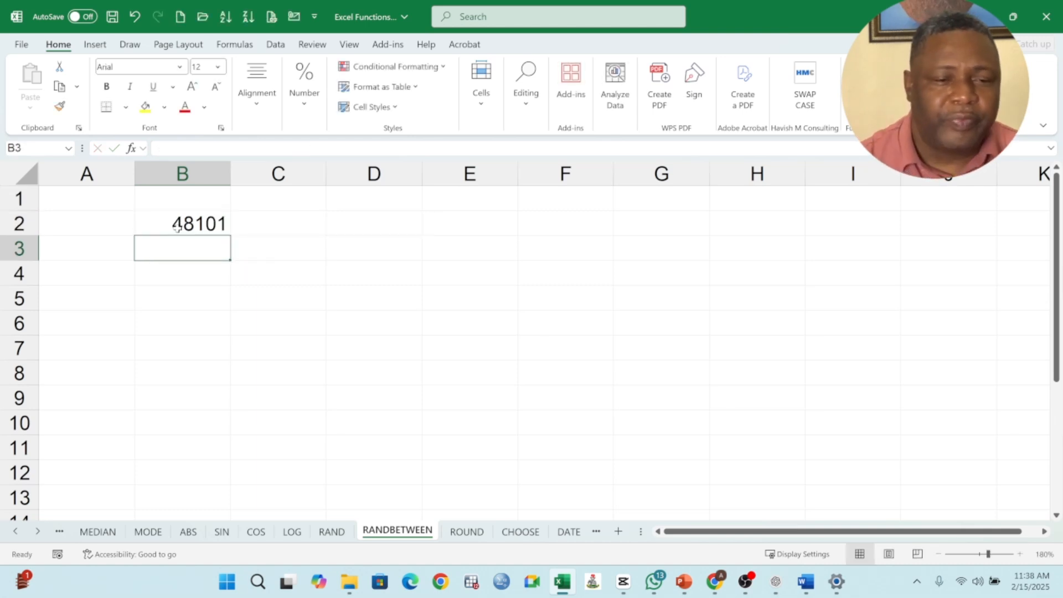
Fill the B2 formula through B2:G12, then replace the filled range with its values by copying and pasting values in place
click(177, 227)
drag(230, 235, 743, 468)
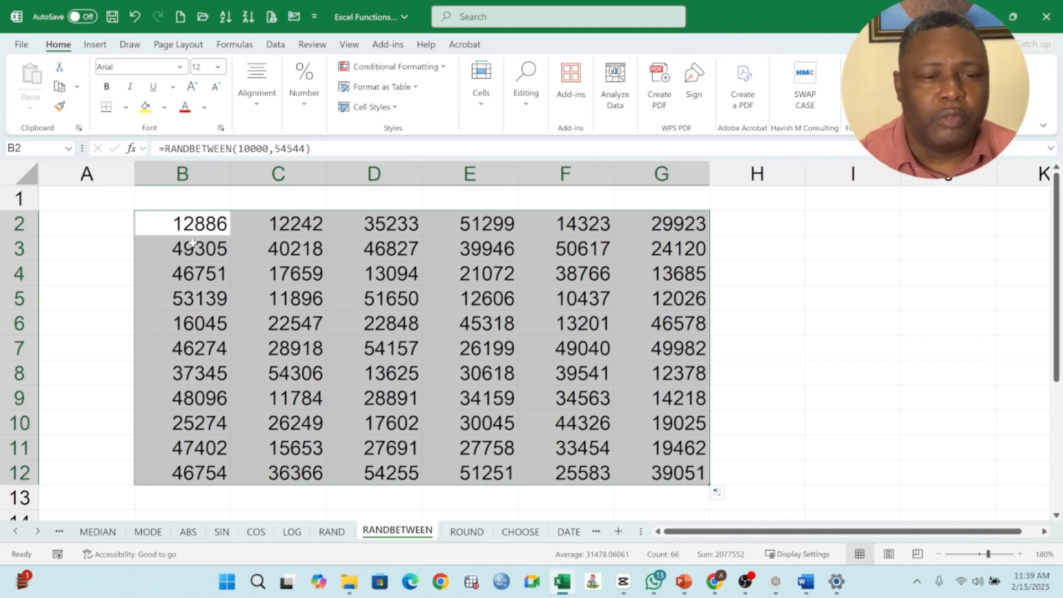
click(60, 87)
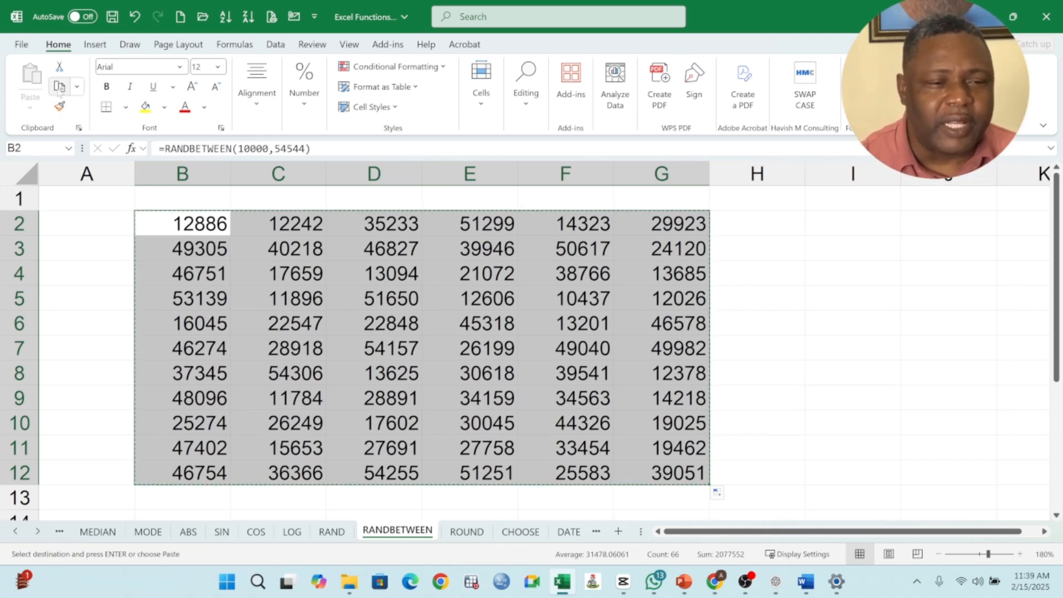
click(30, 108)
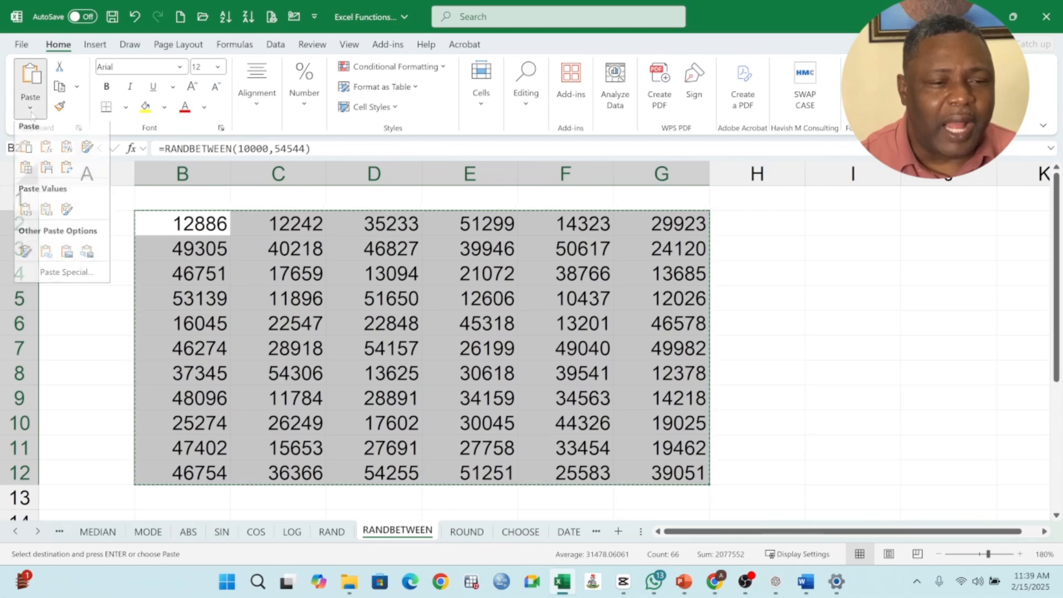
click(26, 216)
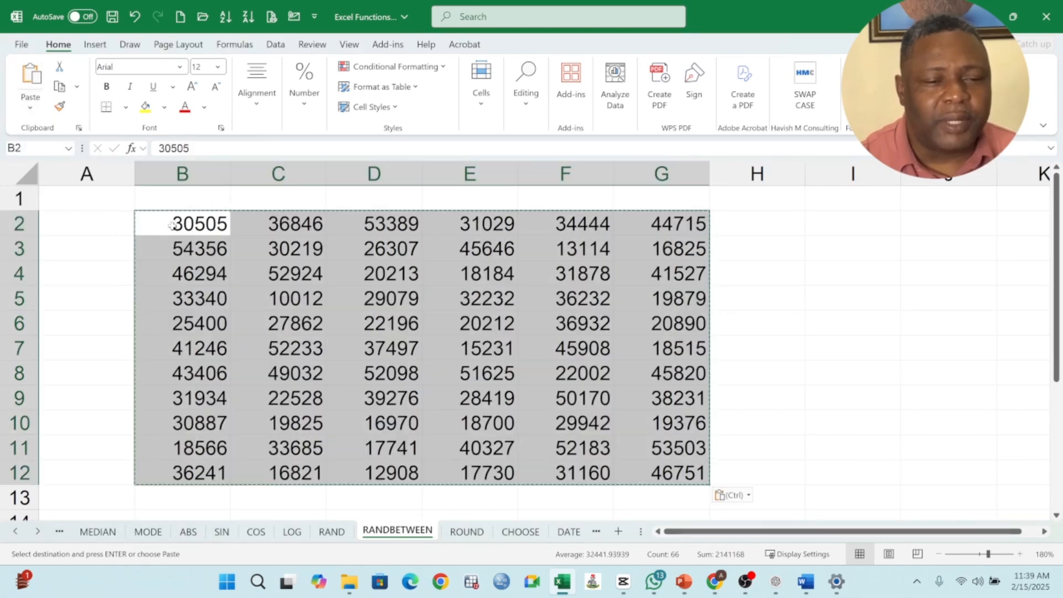
Enter the heading Group A in cell B1 and fill it across to G1
click(206, 226)
click(210, 199)
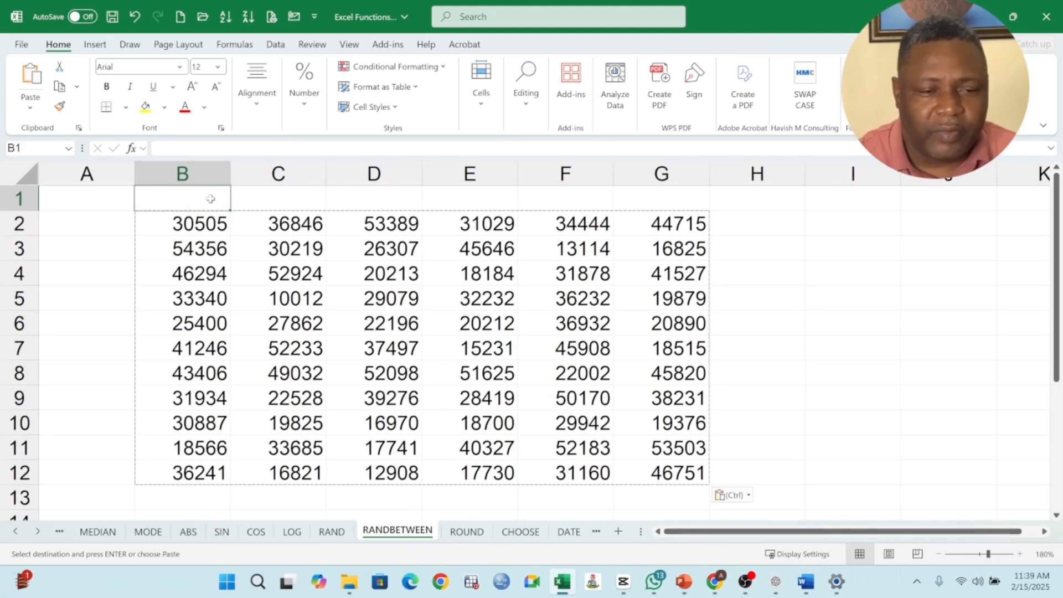
text(gROUP)
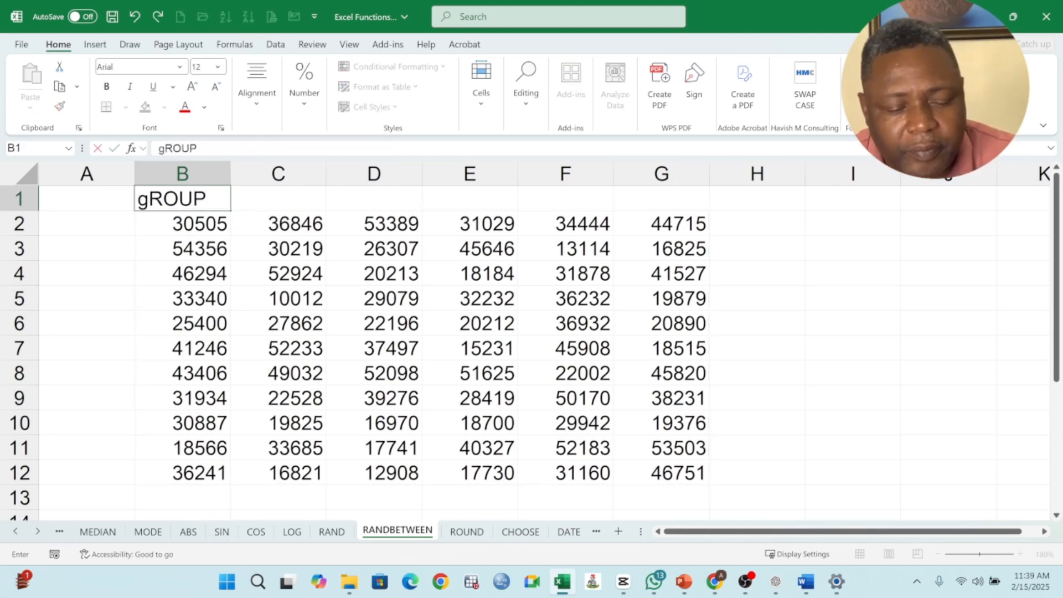
text(A)
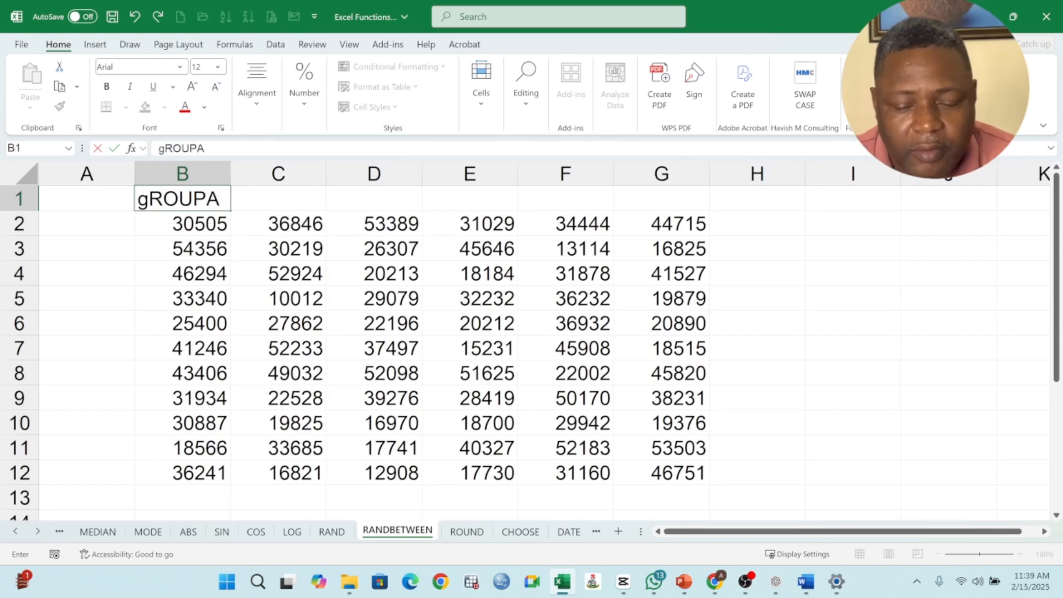
key(BackSpace)
text(a)
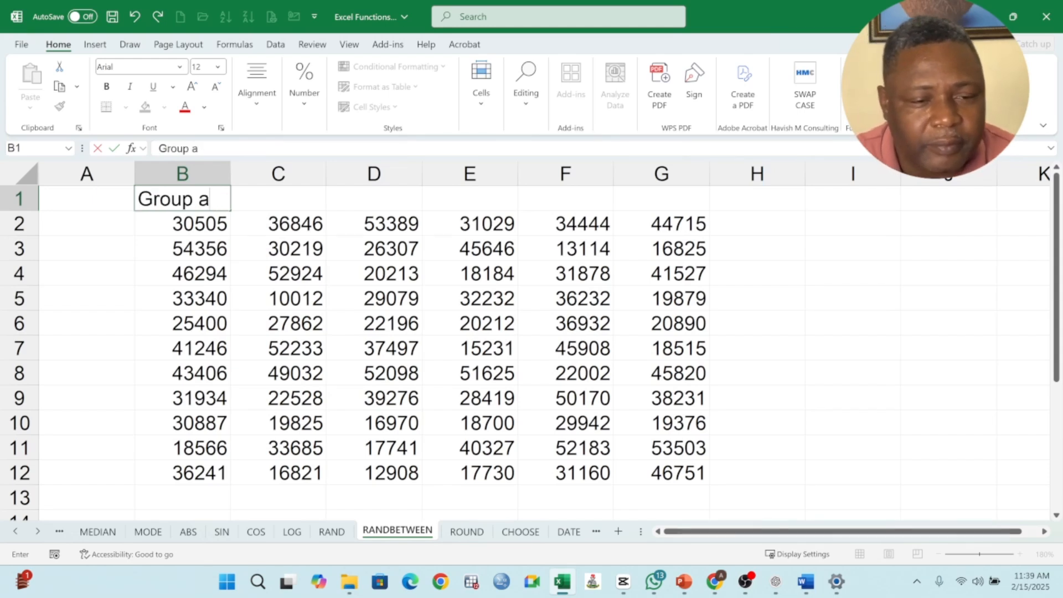
key(BackSpace)
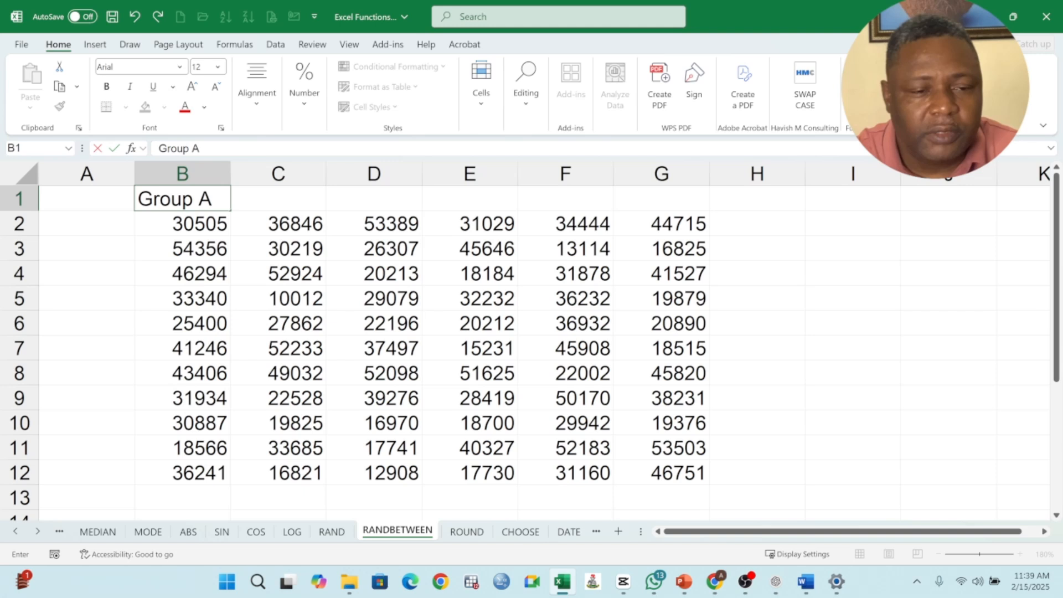
click(213, 252)
click(200, 197)
drag(230, 212, 687, 213)
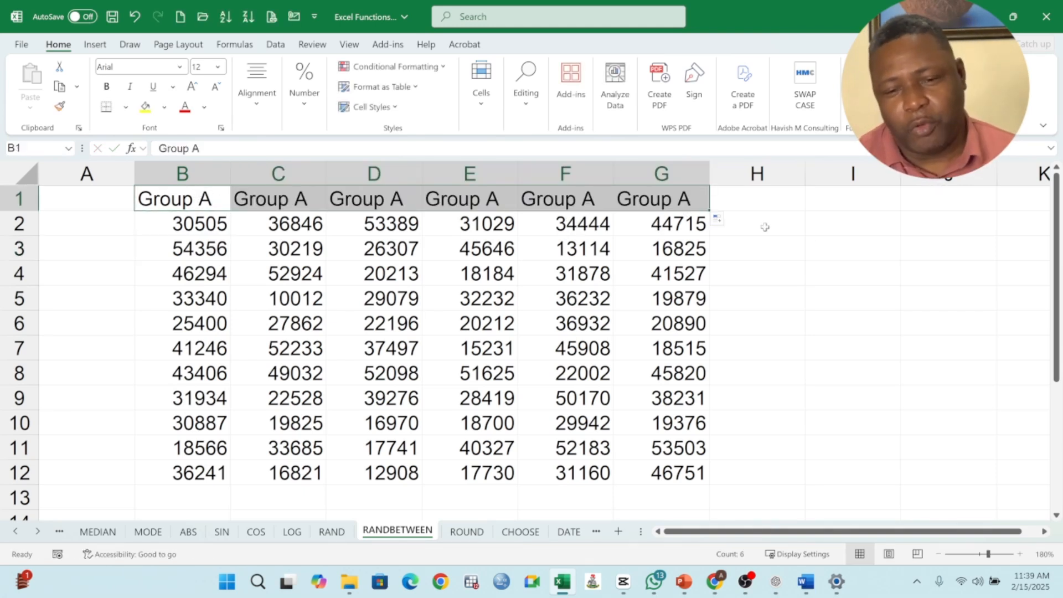
Enter a SUM formula in cell I3 that adds the values in B2:B12
click(827, 239)
text(=)
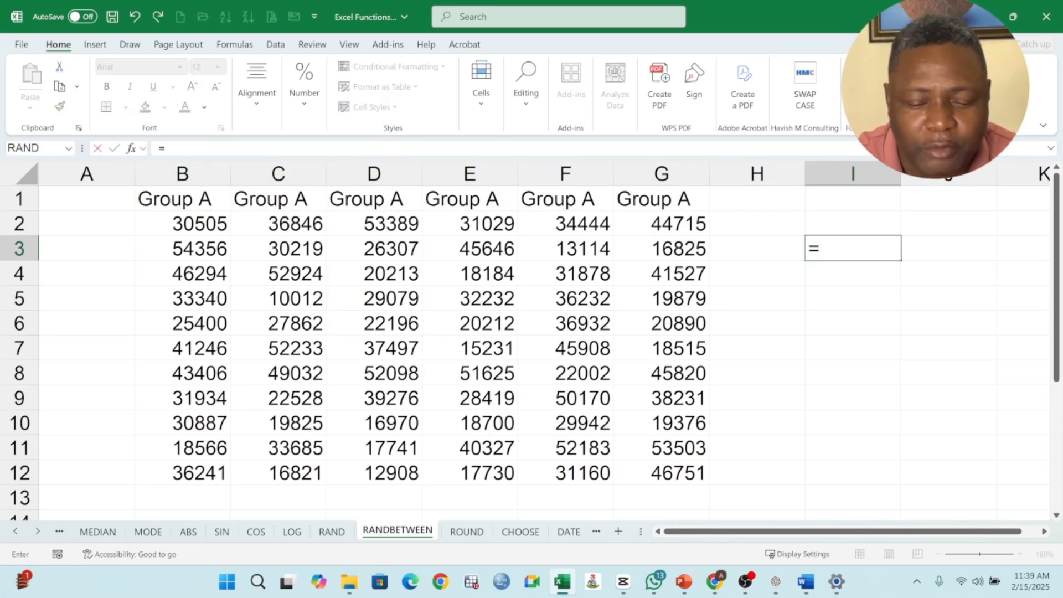
text(sum)
key(BackSpace)
key(BackSpace)
key(BackSpace)
text(s)
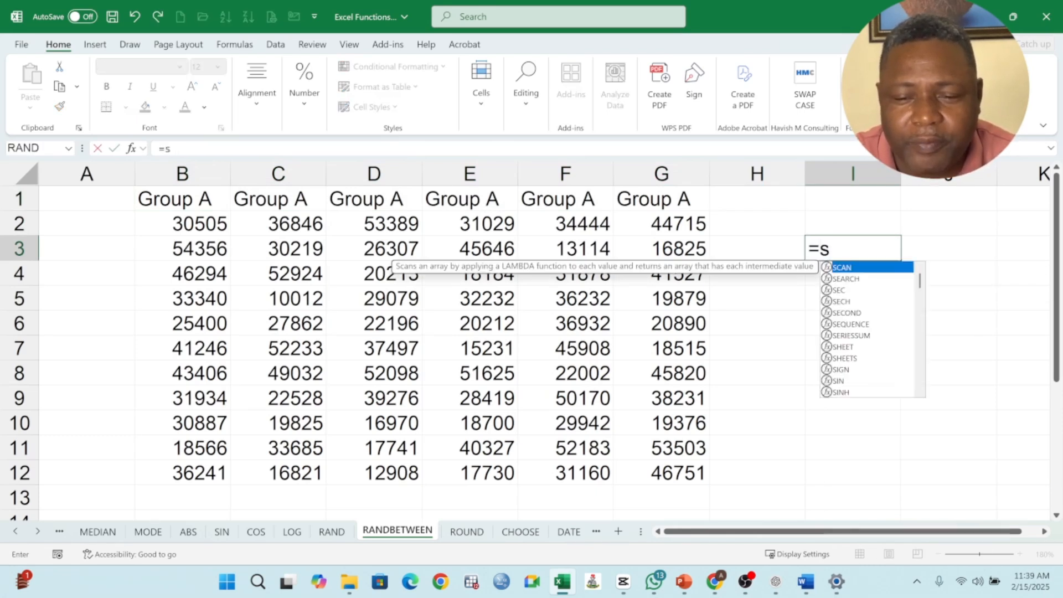
text(um)
key(BackSpace)
key(BackSpace)
key(BackSpace)
text(SUM)
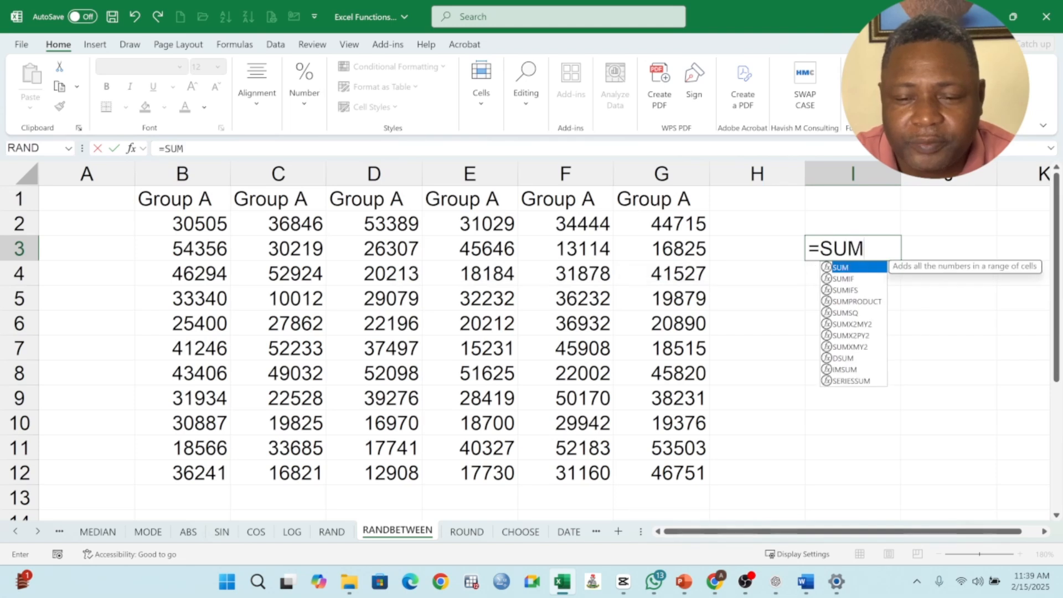
text(()
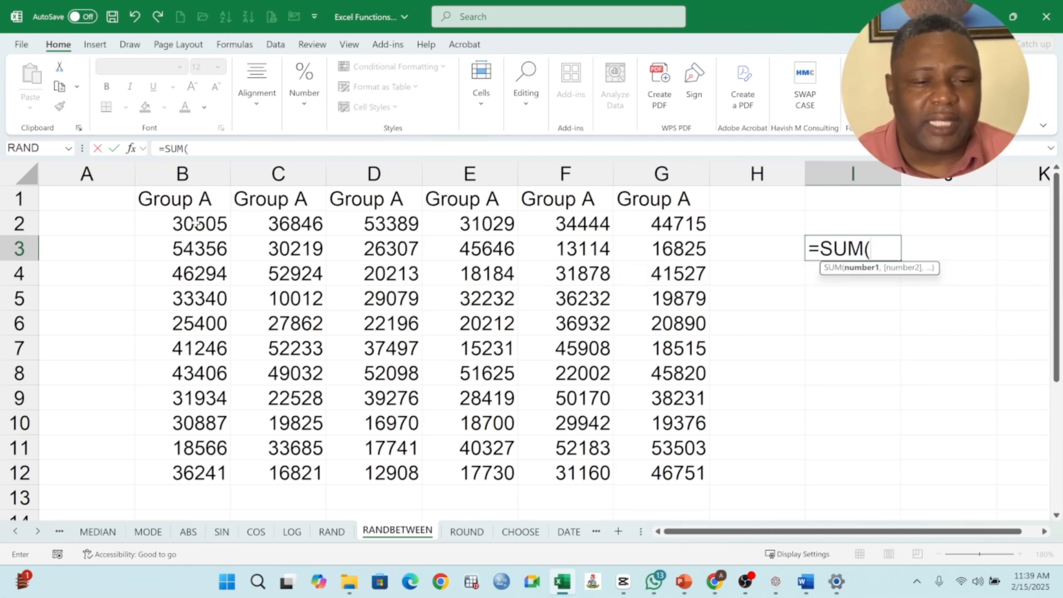
drag(196, 224, 173, 474)
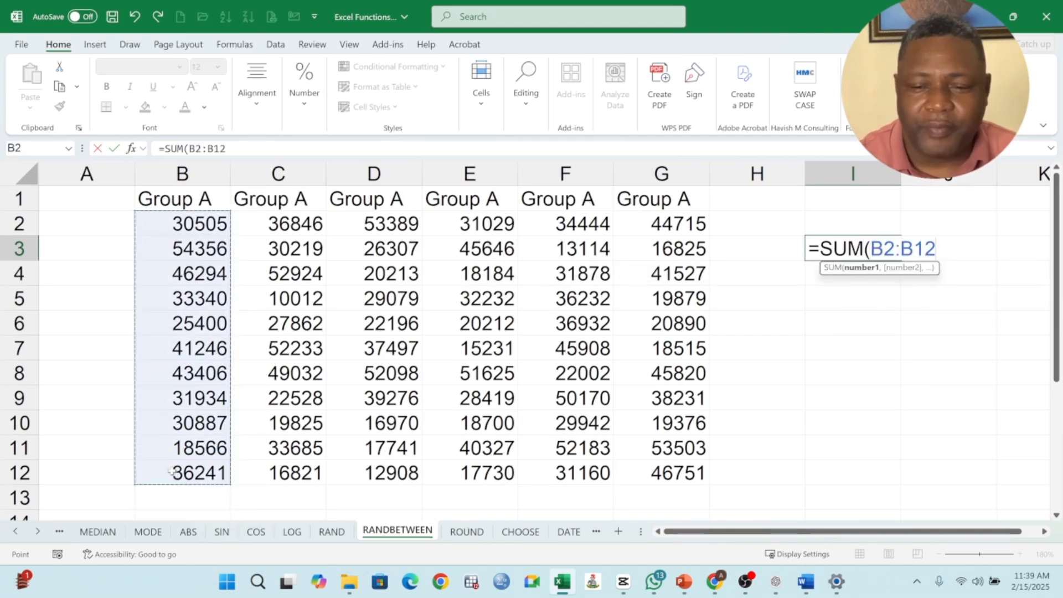
key(Return)
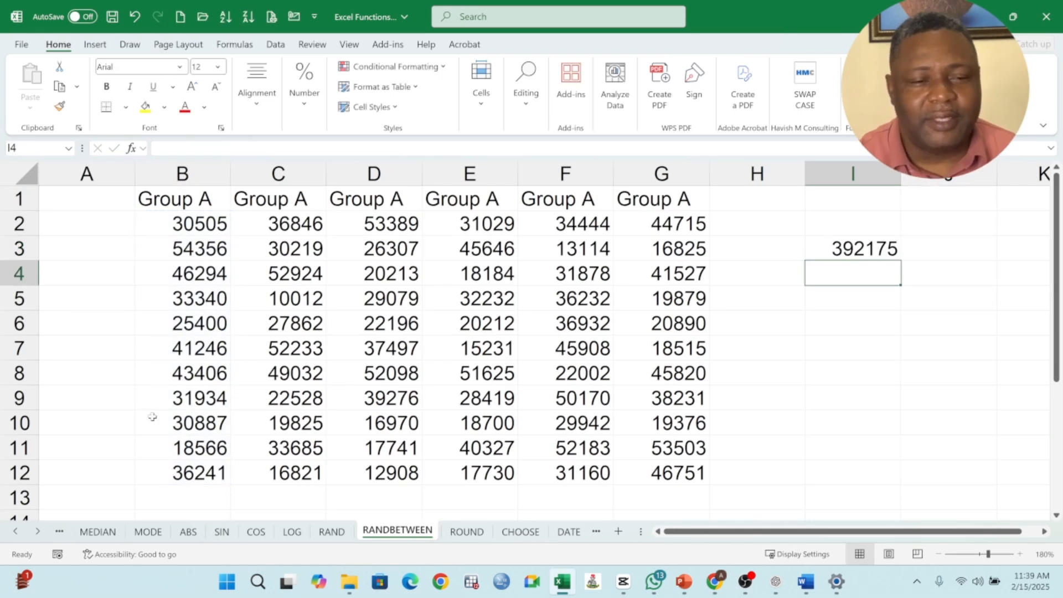
Change the heading in cell B1 to Group-A, with a hyphen in place of the space
drag(288, 224, 459, 376)
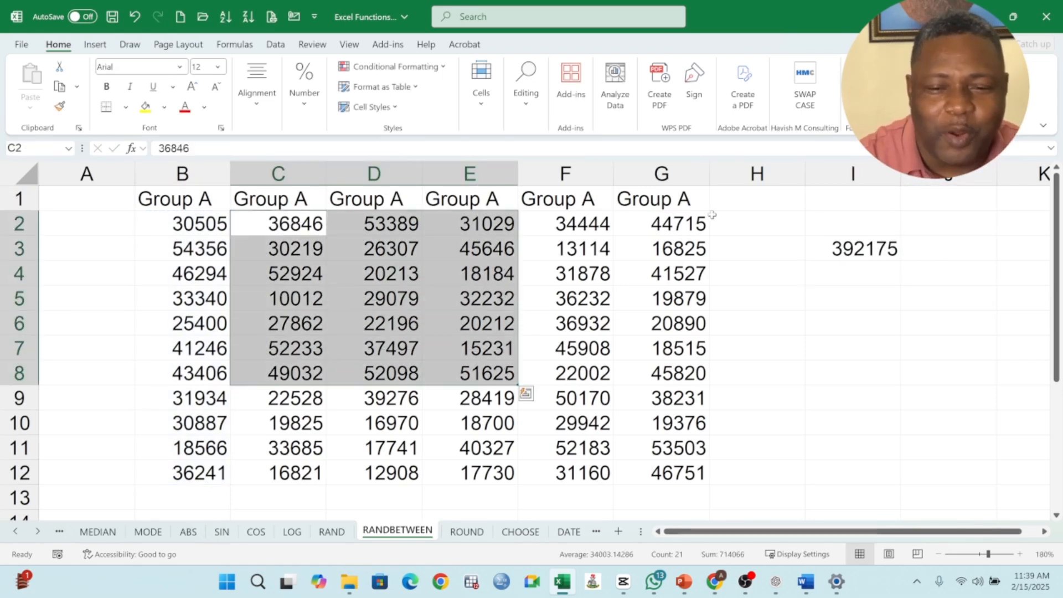
click(203, 199)
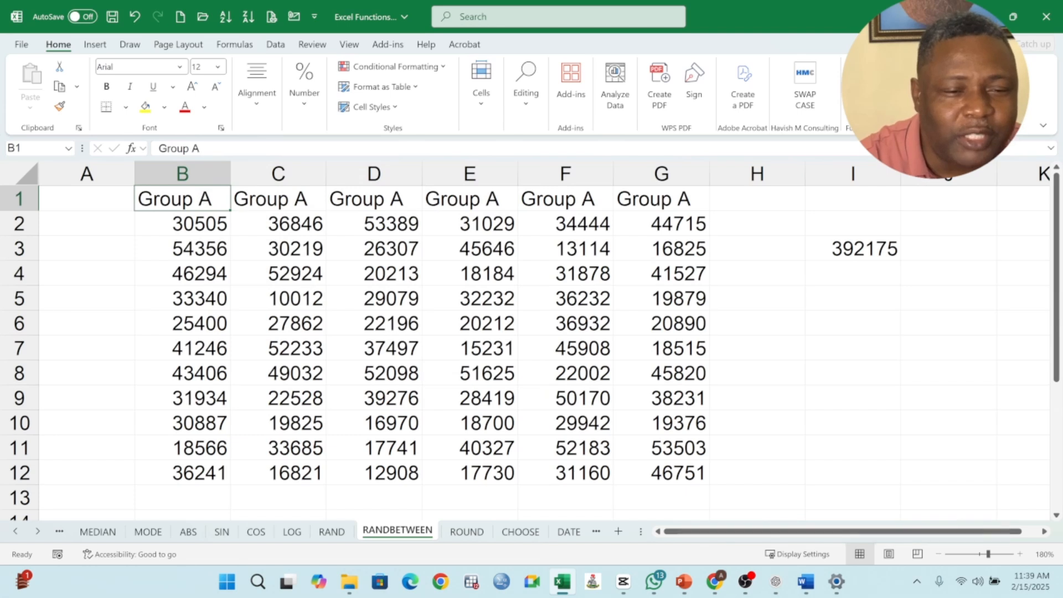
key(F2)
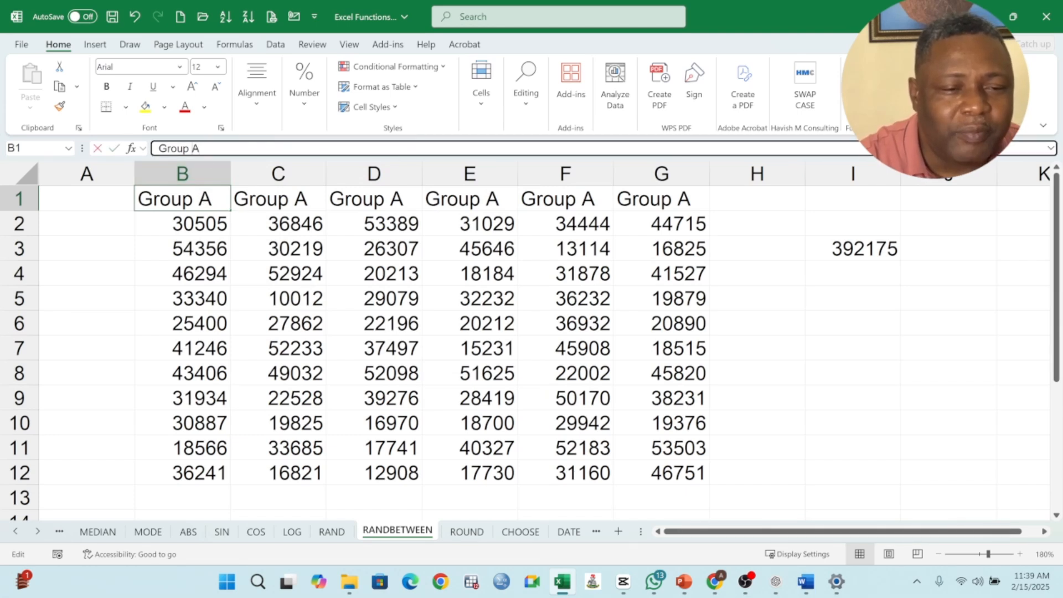
key(Left)
key(Left)
key(BackSpace)
text(-)
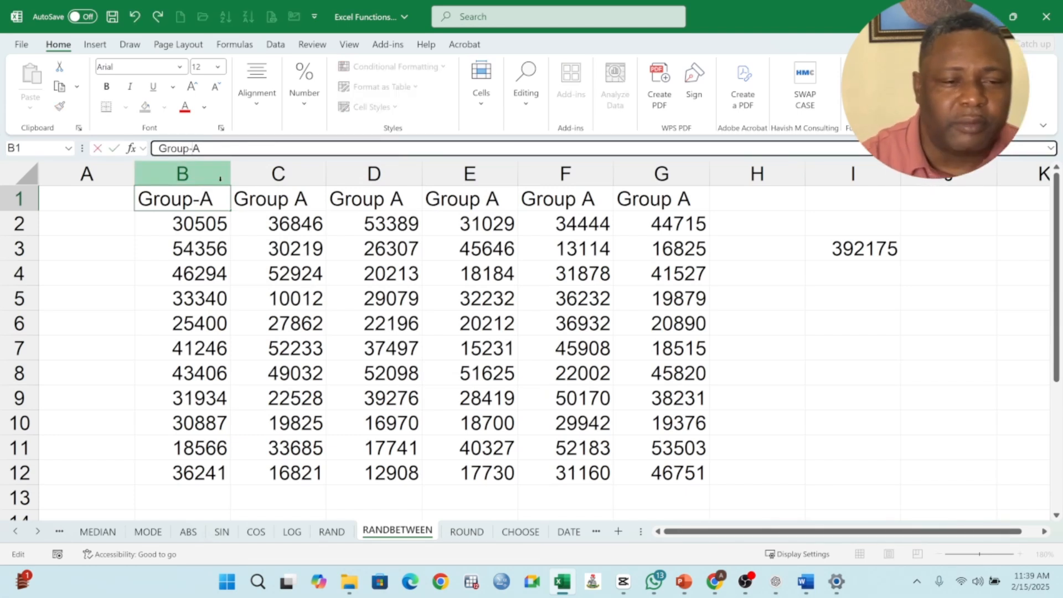
key(Return)
Fill the B1 heading across to G1, then clear the contents of C1:G1
click(216, 193)
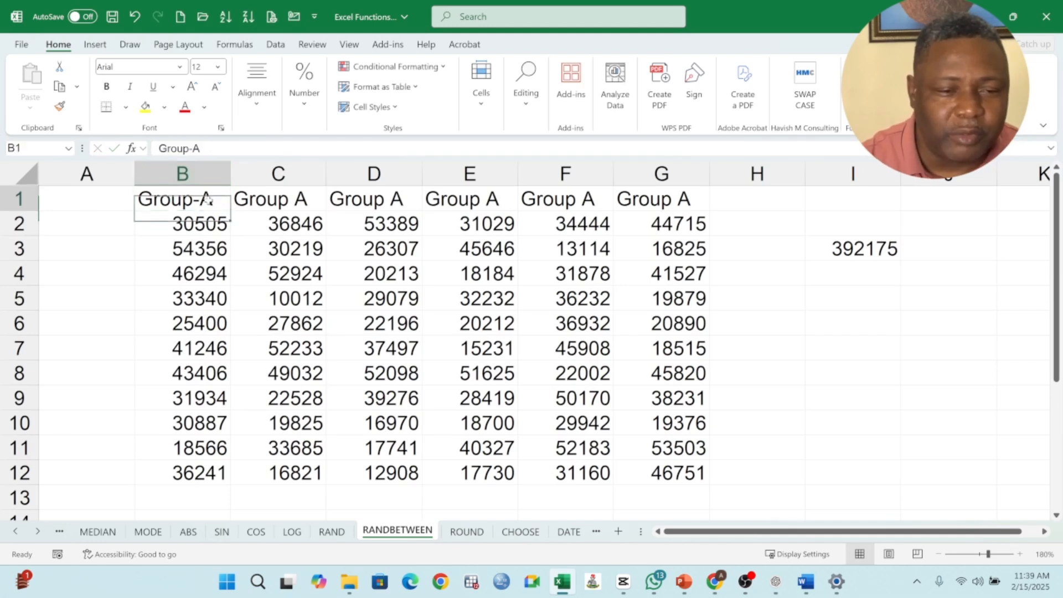
drag(232, 209, 681, 208)
drag(271, 193, 653, 197)
key(Delete)
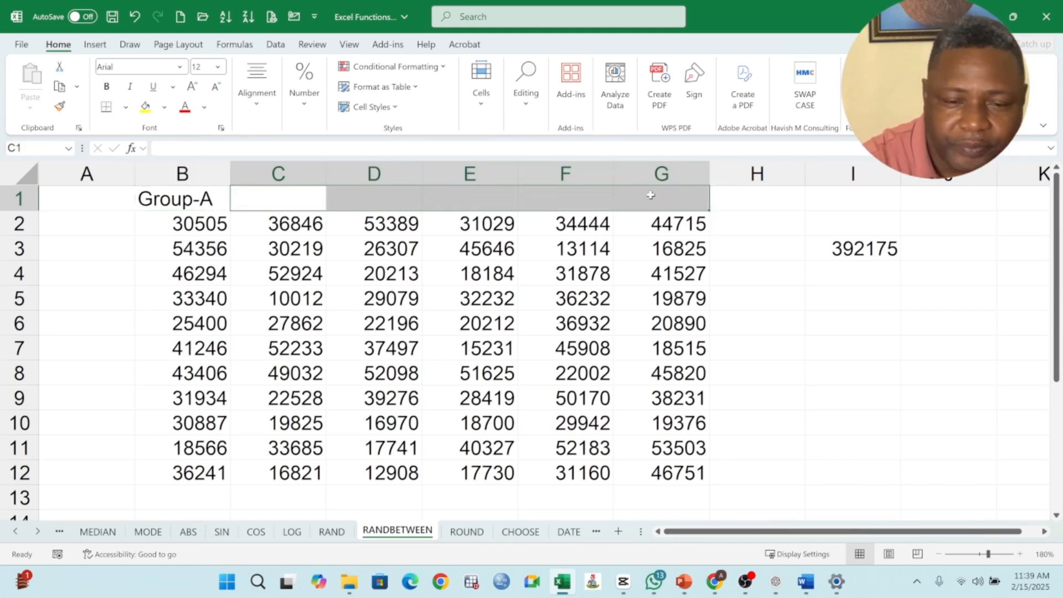
Try filling a copy of the B1 heading down A1:A5, then clear that range
click(216, 198)
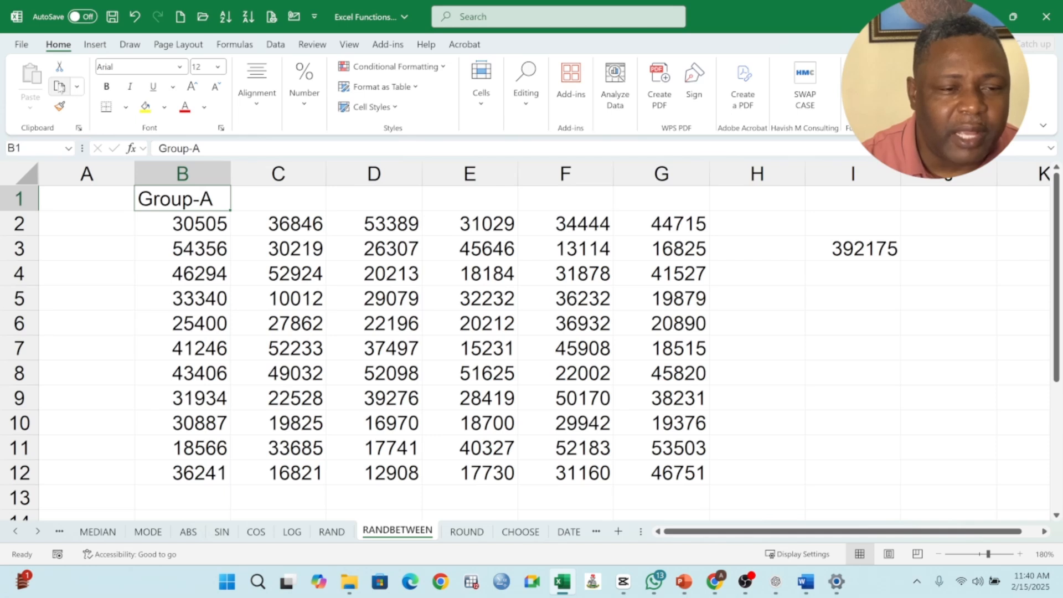
click(59, 87)
click(83, 194)
key(ctrl+v)
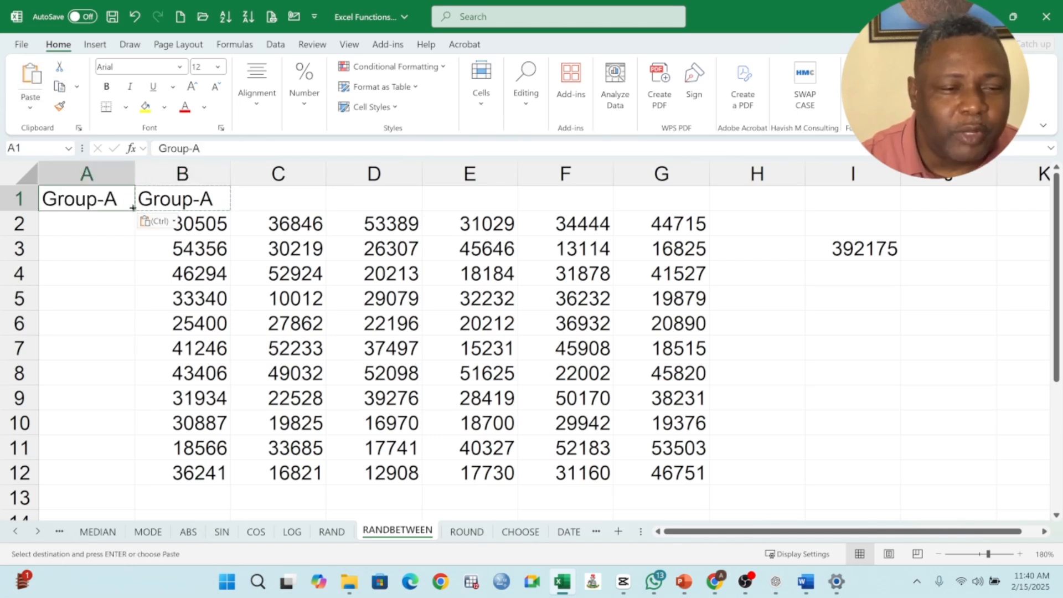
drag(134, 211, 132, 310)
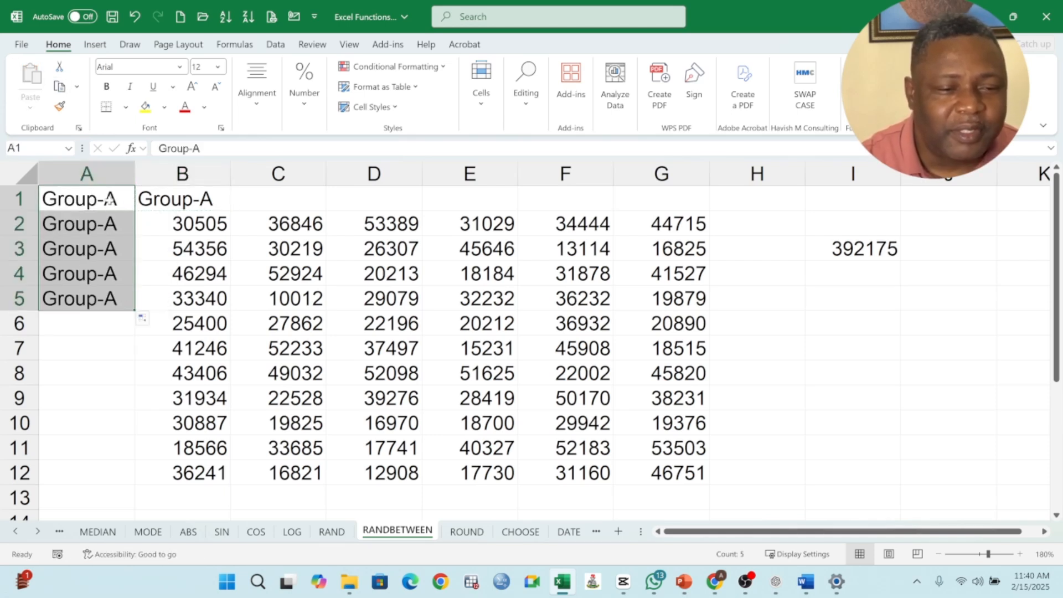
drag(110, 202, 105, 286)
key(Delete)
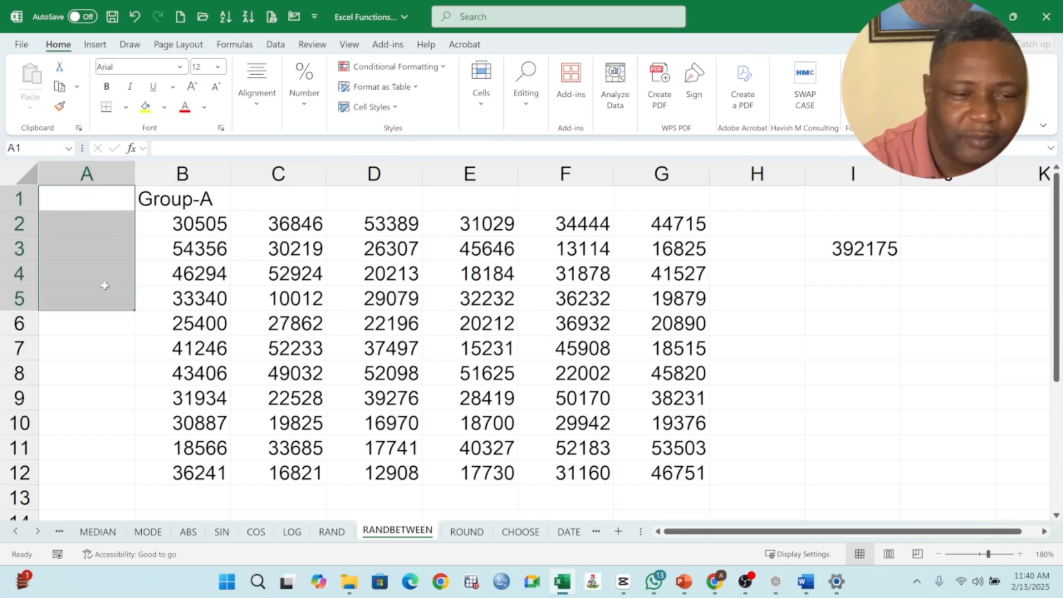
click(61, 201)
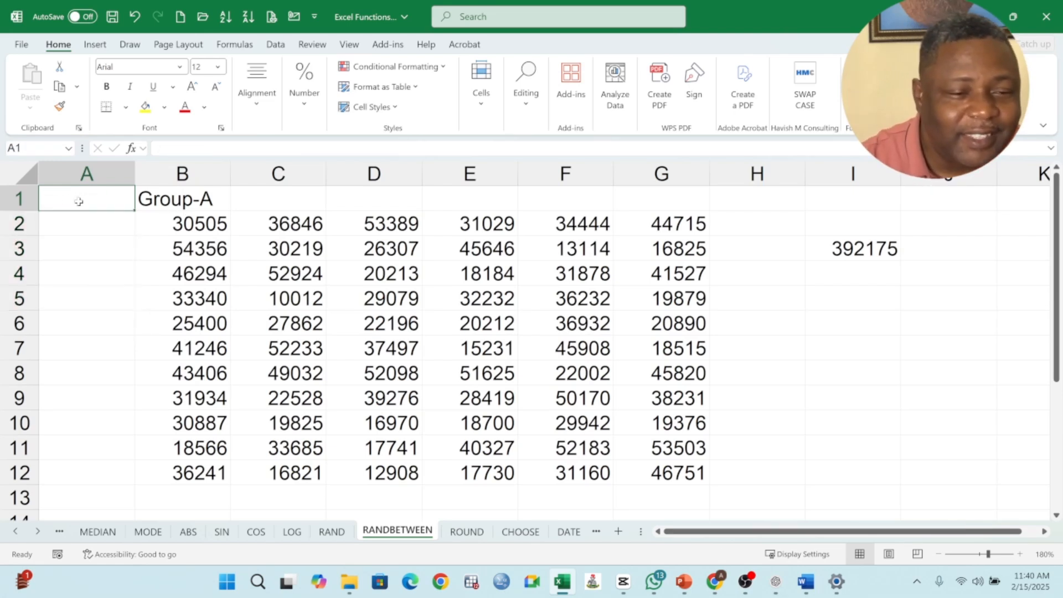
Enter the heading Group B in cell C1 and fill it across to G1
click(200, 205)
click(278, 204)
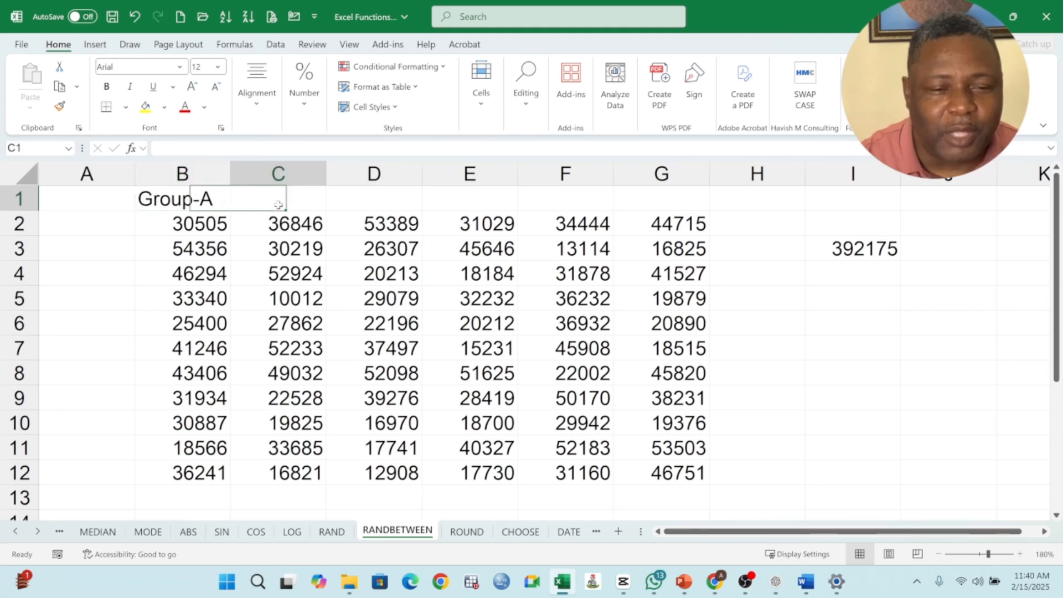
text(gROU)
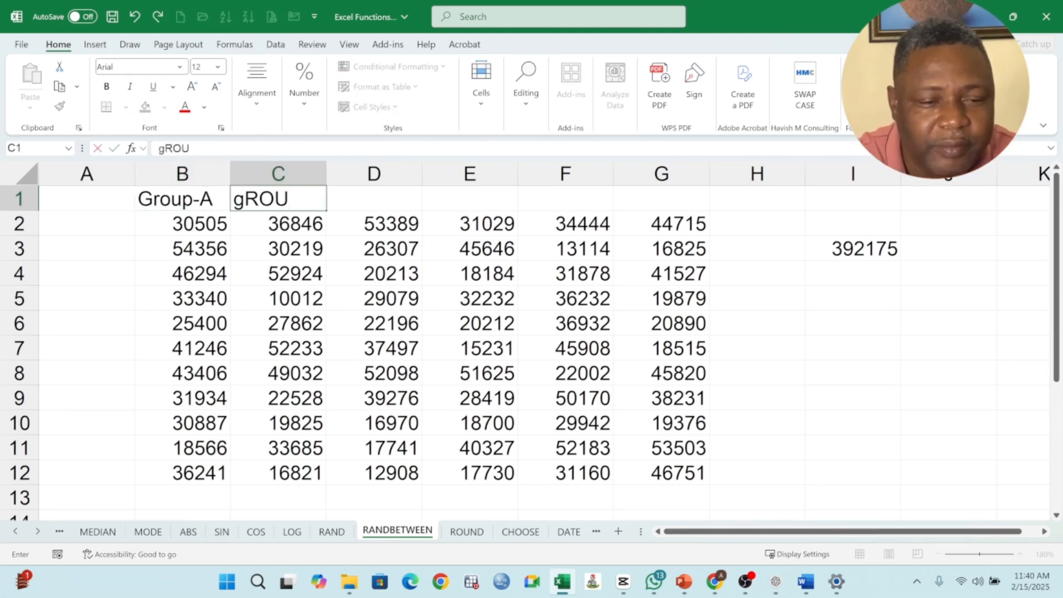
text(P B)
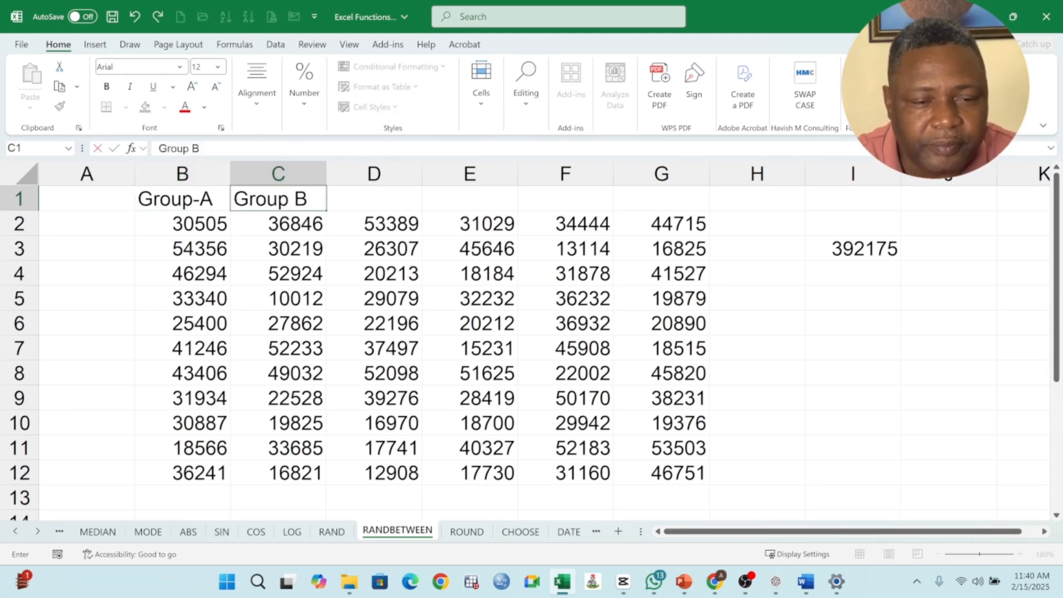
key(Return)
click(289, 206)
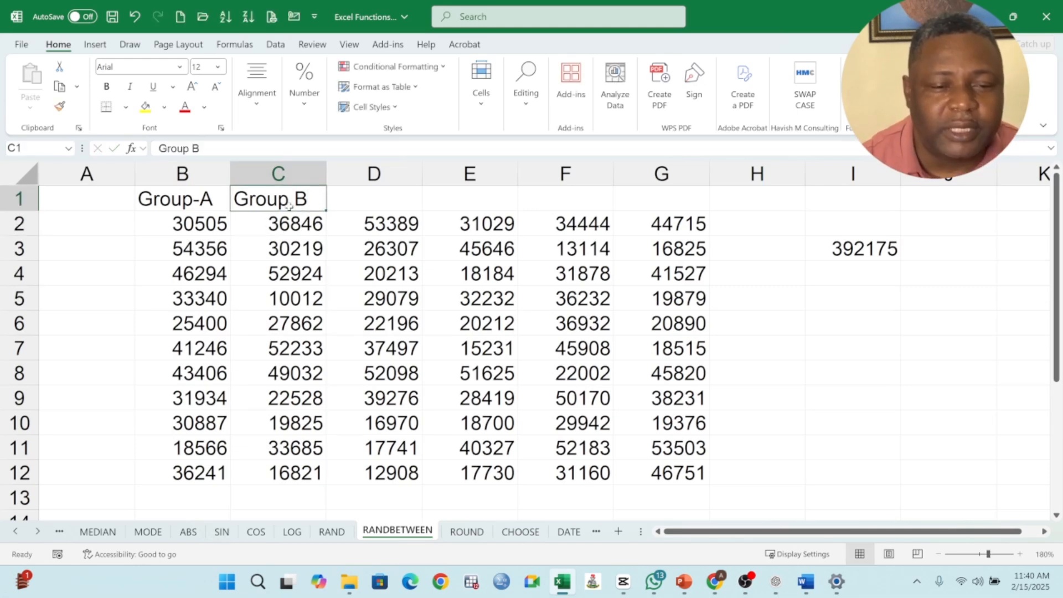
drag(325, 209, 692, 214)
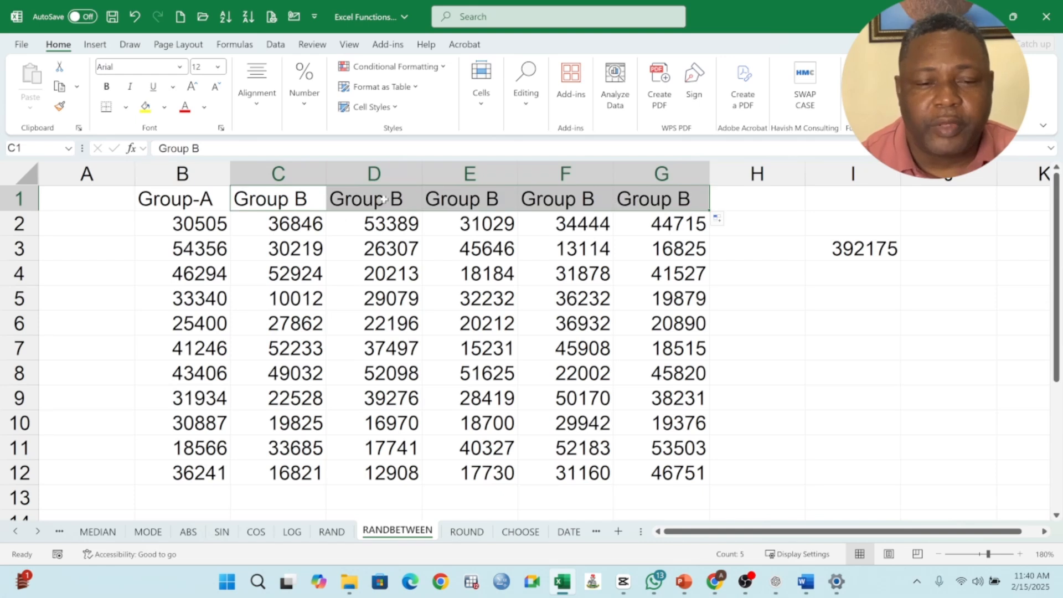
Change the heading in cell D1 to Group C
click(384, 199)
click(205, 148)
key(BackSpace)
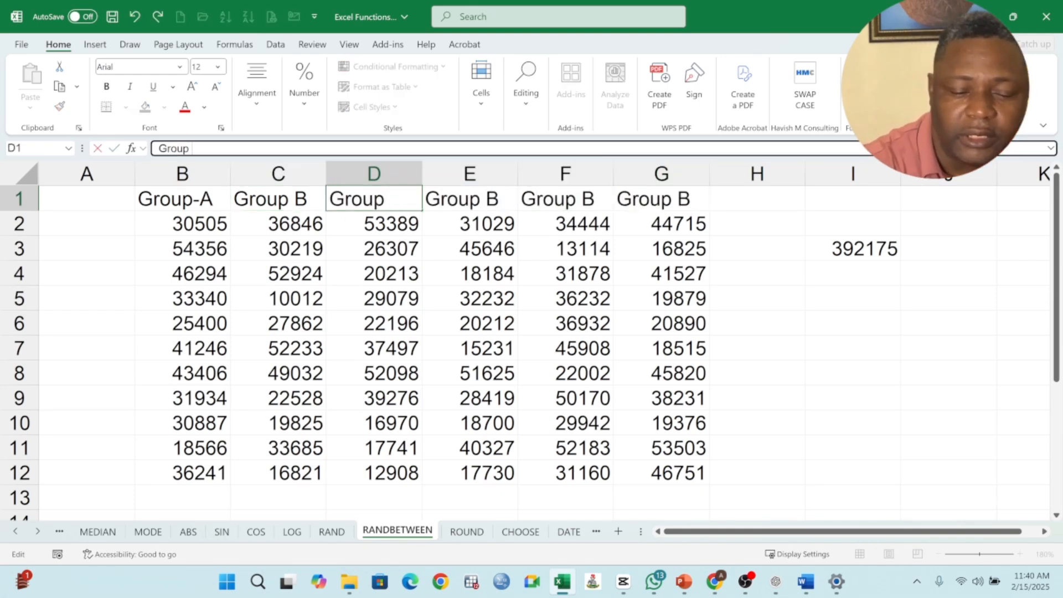
text(C)
key(Return)
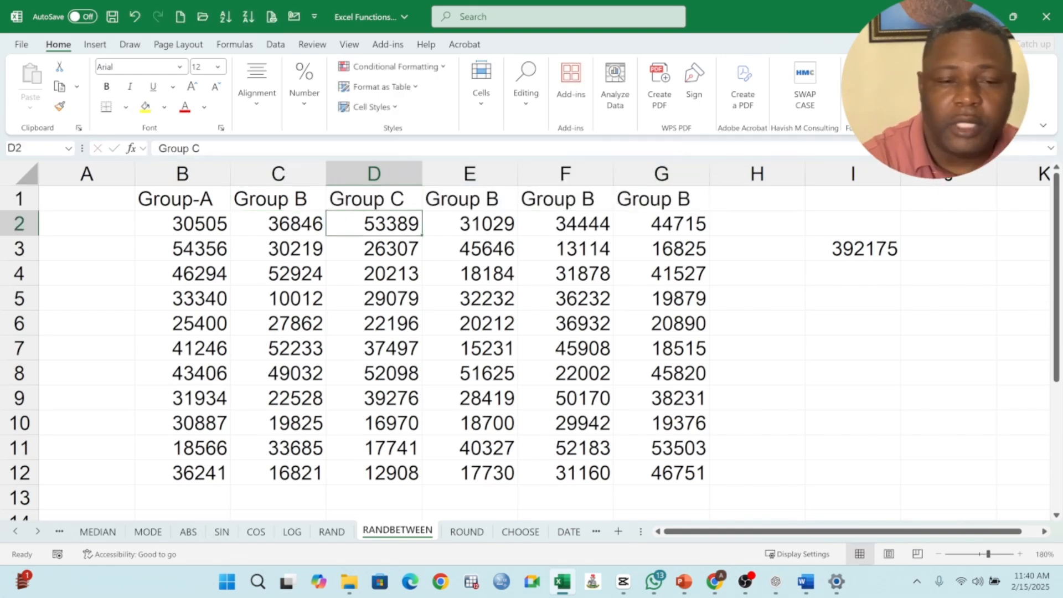
Enter the formula =RANDBETWEEN(-10,10) in cell I6
drag(207, 232, 617, 472)
click(729, 327)
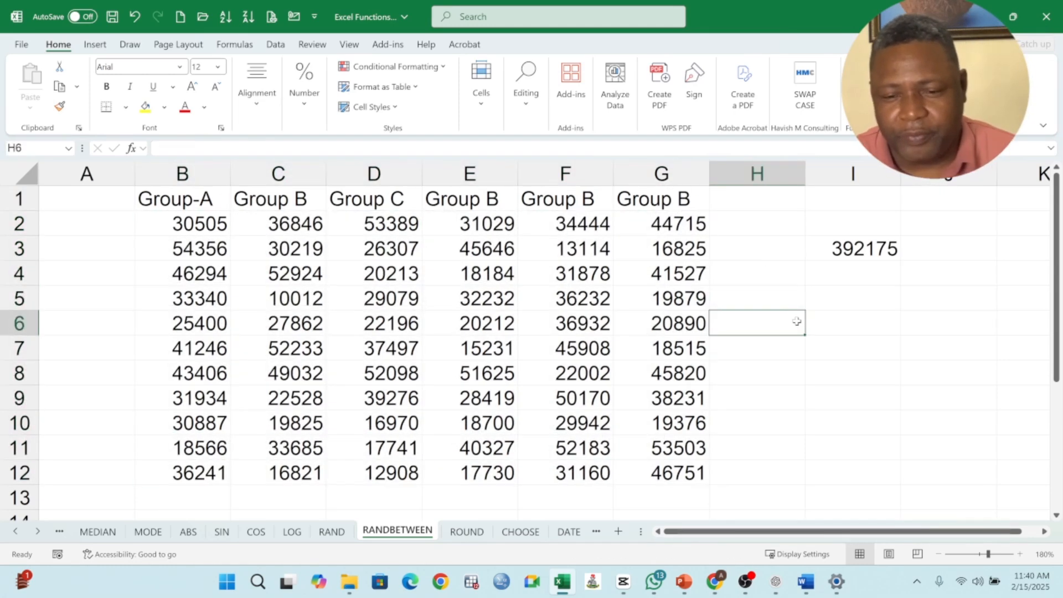
key(Right)
text(=RANDW)
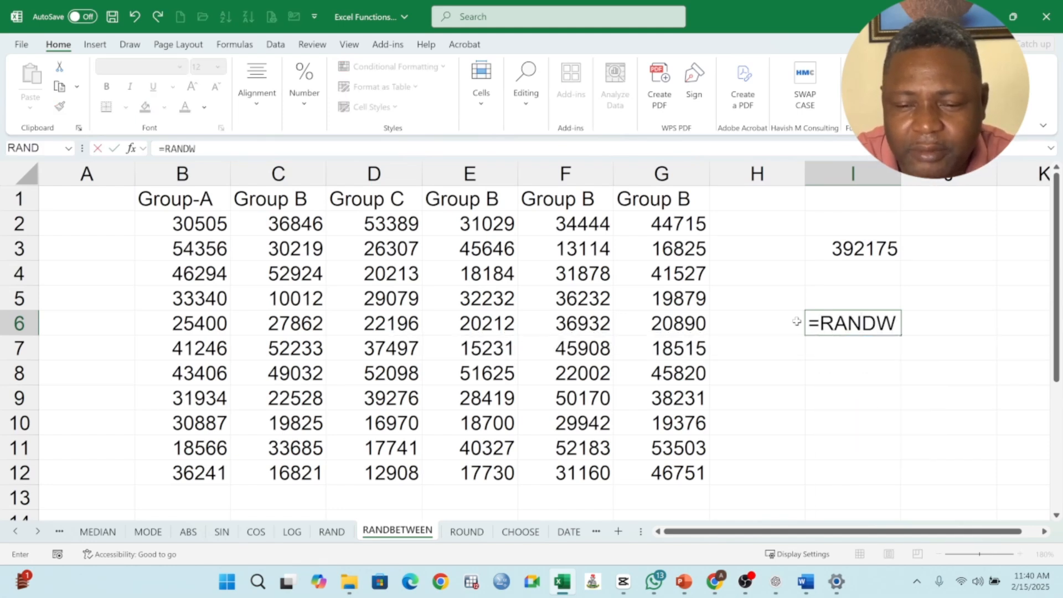
key(BackSpace)
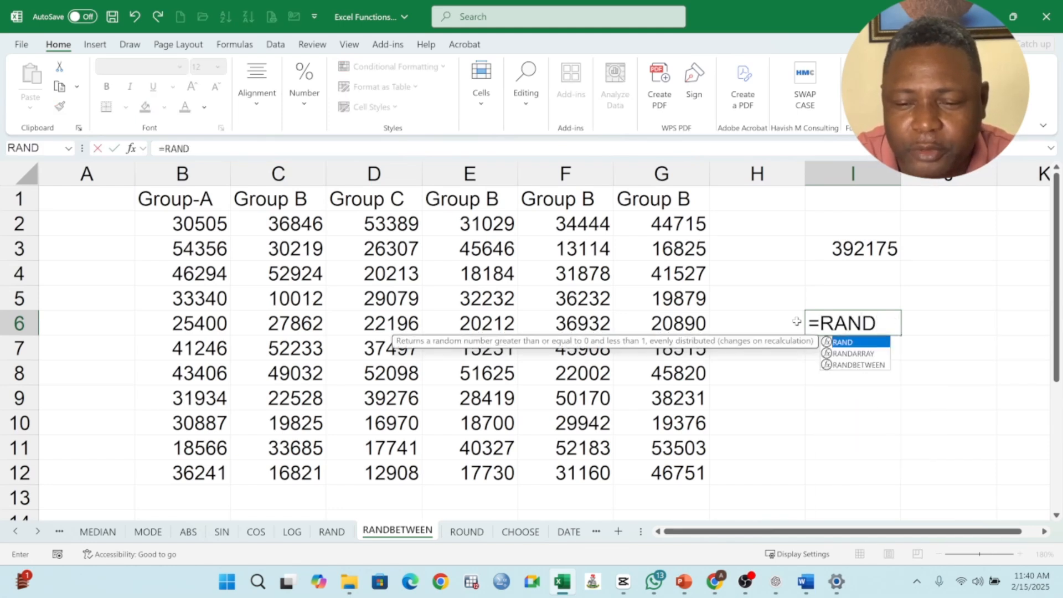
text(BETW)
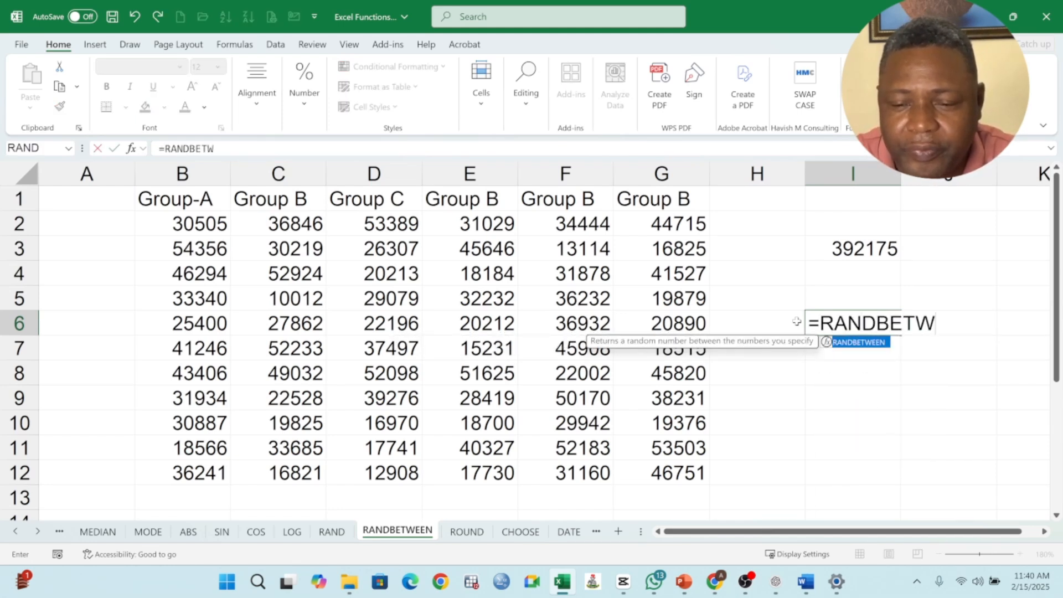
text(EEN)
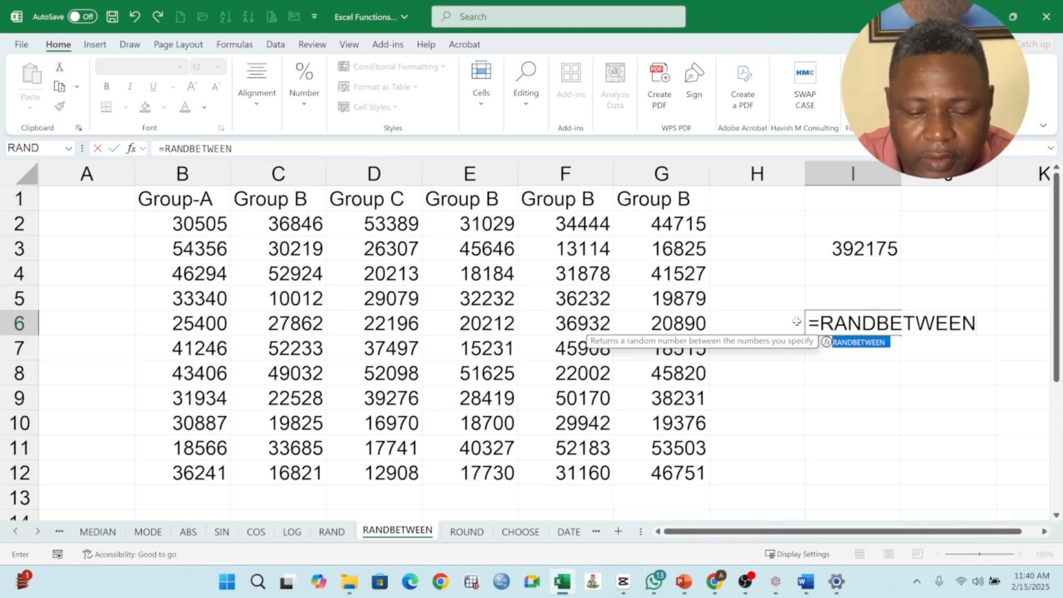
text((-1)
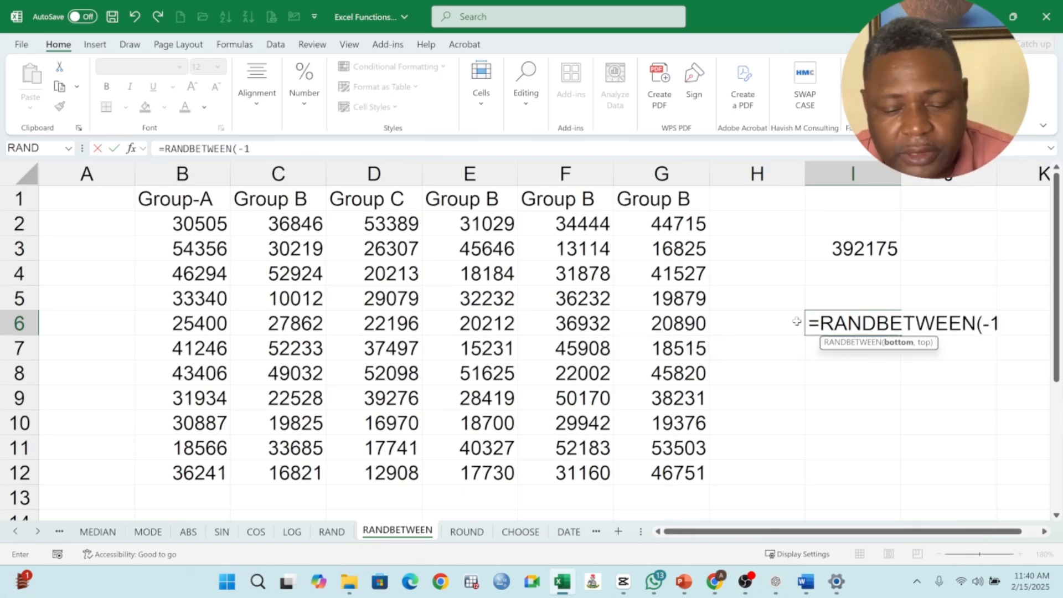
text(0,)
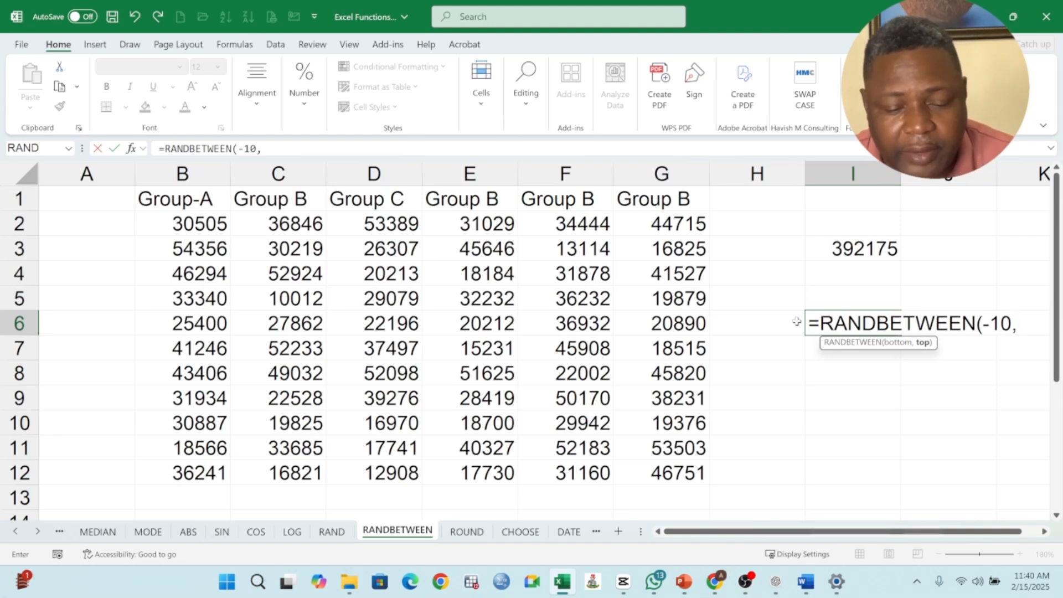
text(10))
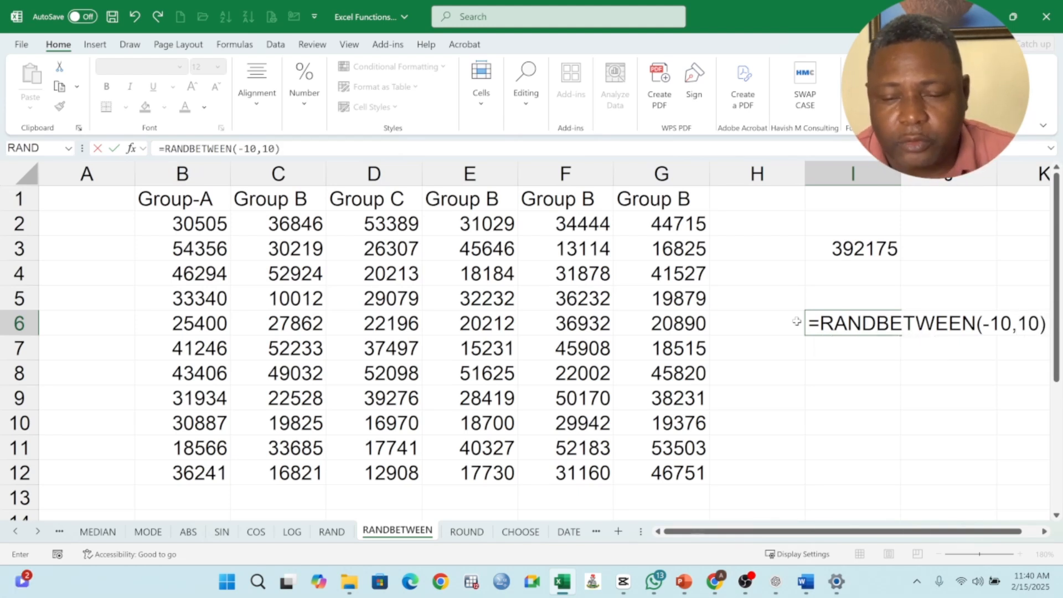
key(Return)
Fill the formula in cell I6 down and across the range I6:K12
click(856, 317)
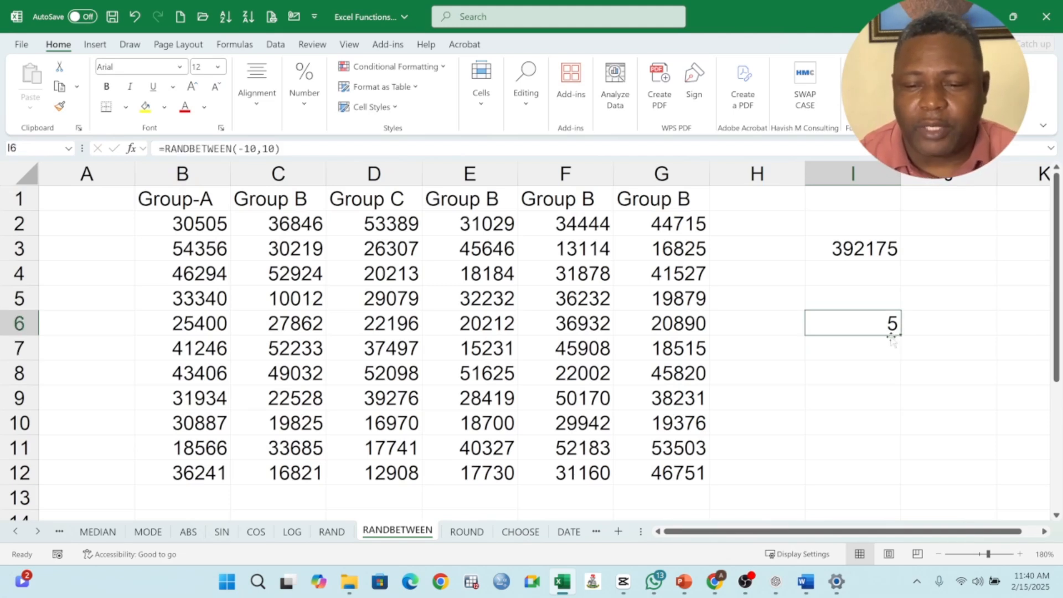
drag(901, 335, 1024, 469)
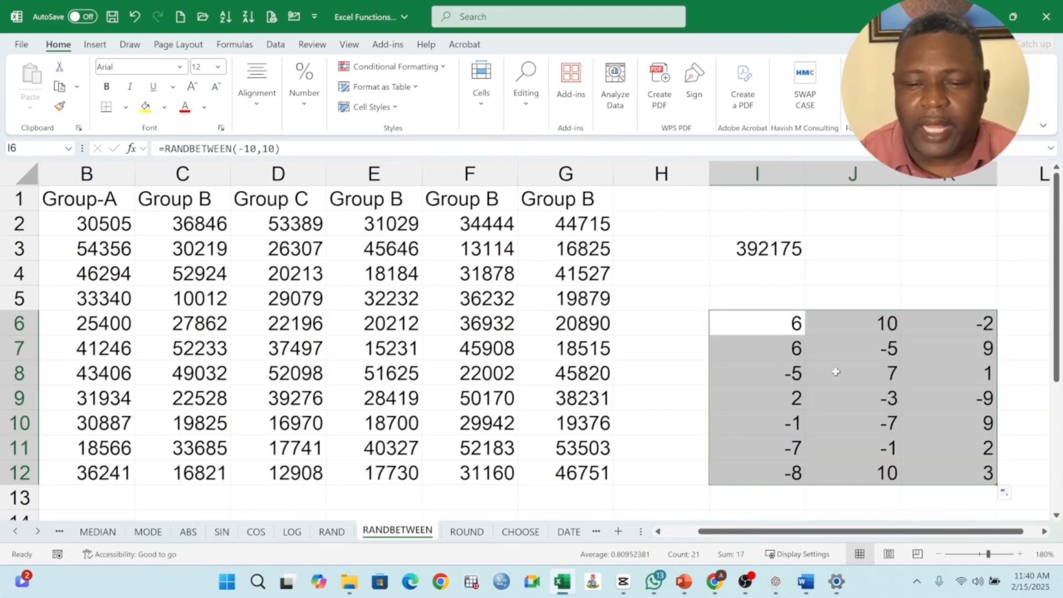
Make the random numbers in I6:K12 bold
drag(759, 328, 958, 481)
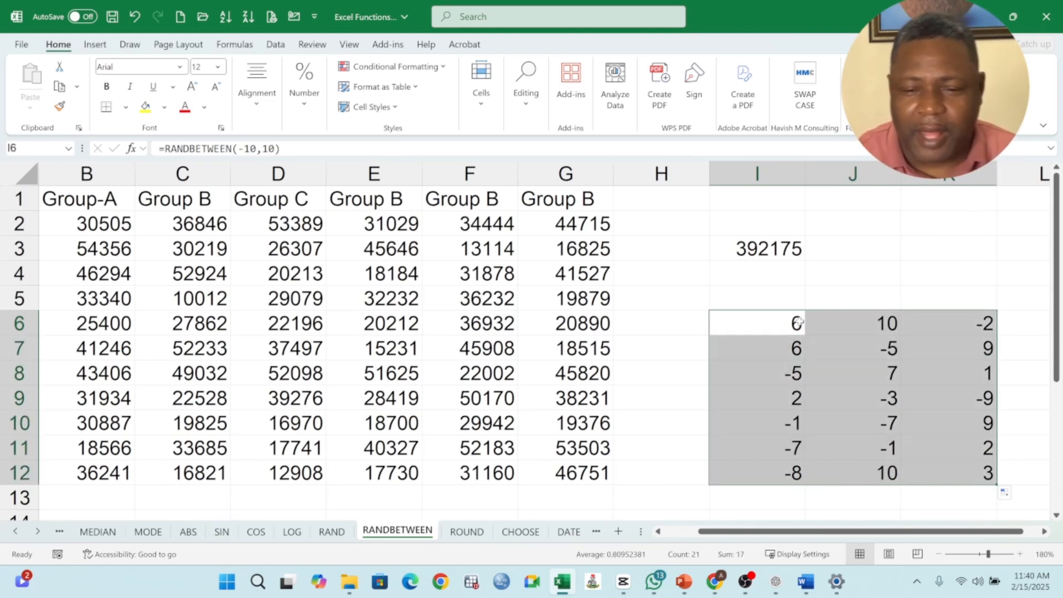
drag(798, 322, 965, 466)
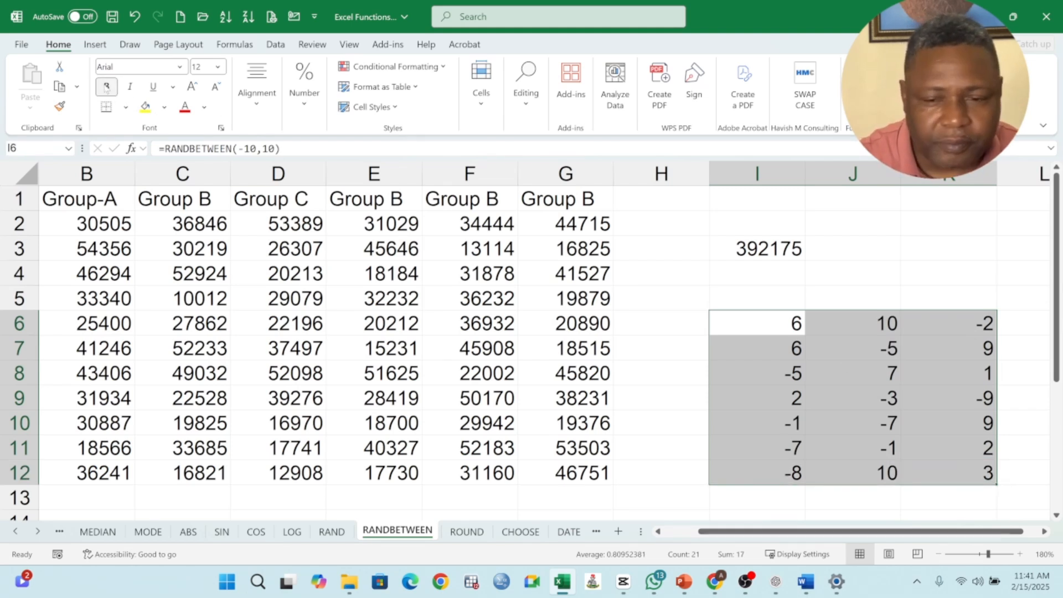
click(839, 395)
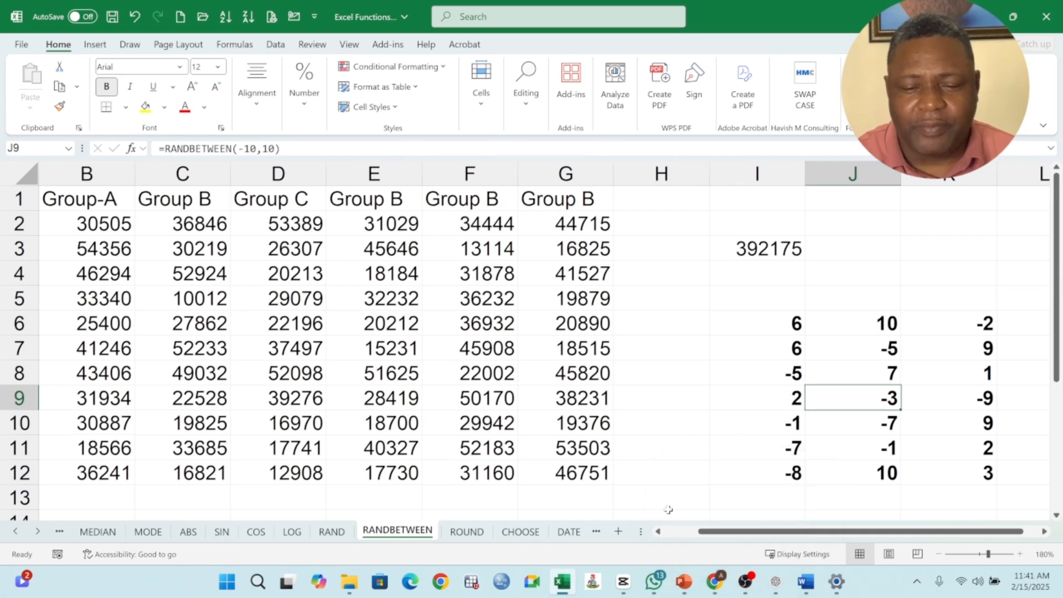
click(676, 532)
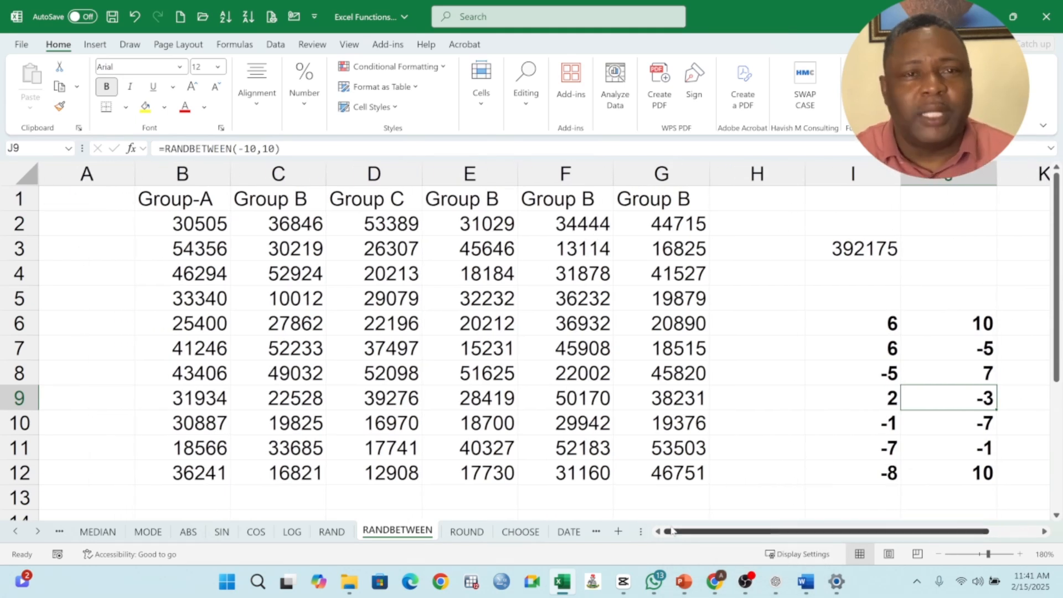